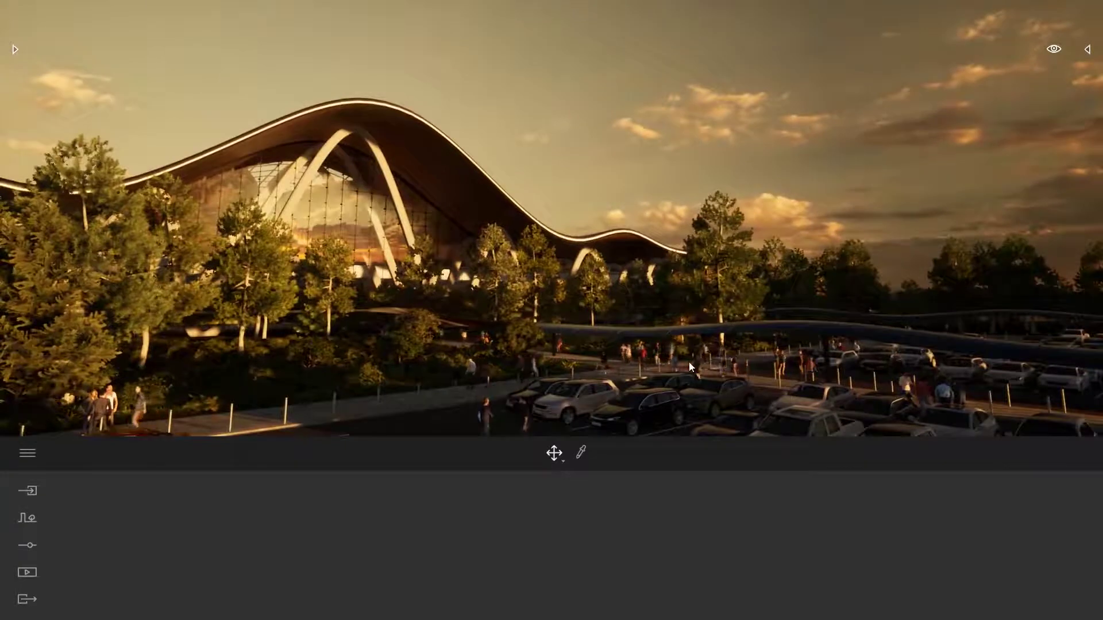
Step: Show the scene graph and collapse its Props container
click(1087, 49)
drag(1095, 147, 1095, 104)
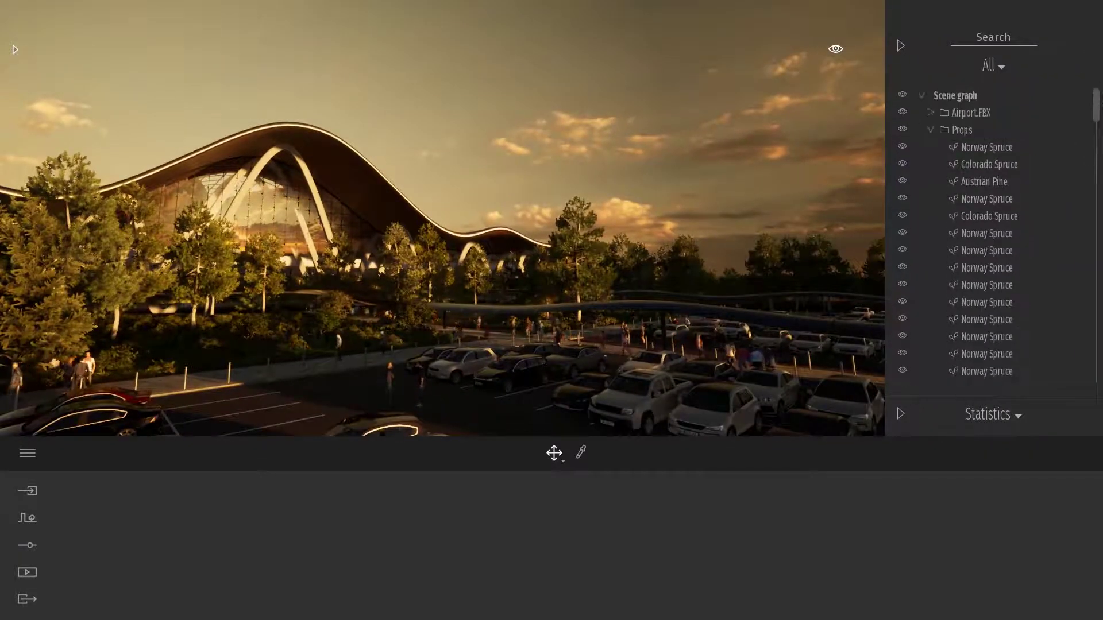
click(931, 130)
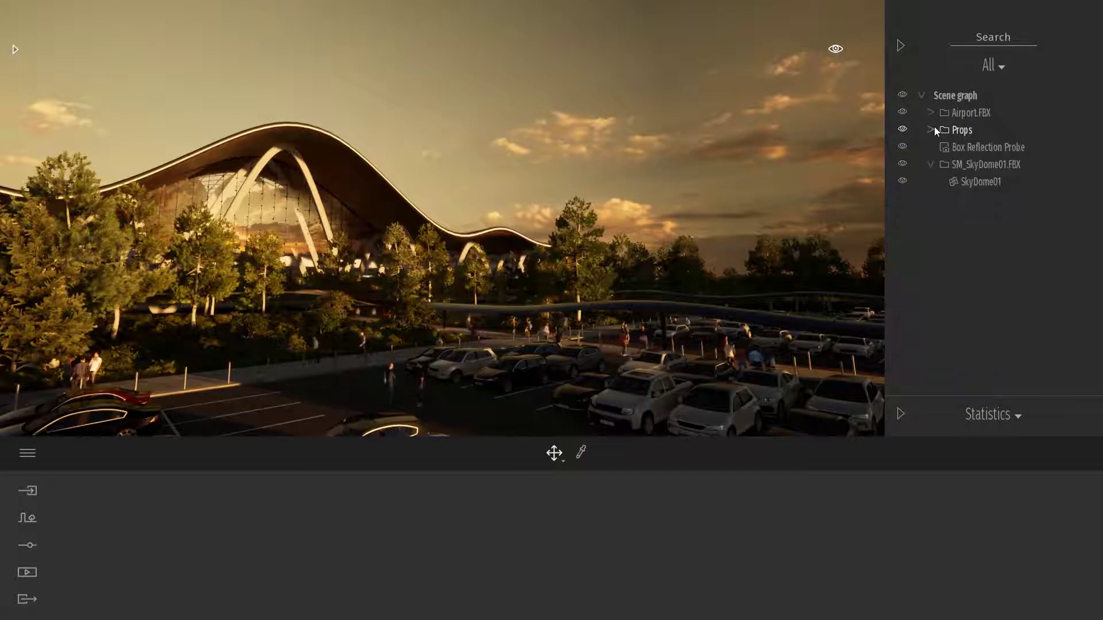
Step: Add the SkyDome01 object inside SM_SkyDome01.FBX to the user library
mouse_move(753, 242)
right_down()
mouse_move(774, 226)
mouse_move(815, 221)
mouse_move(755, 246)
right_up()
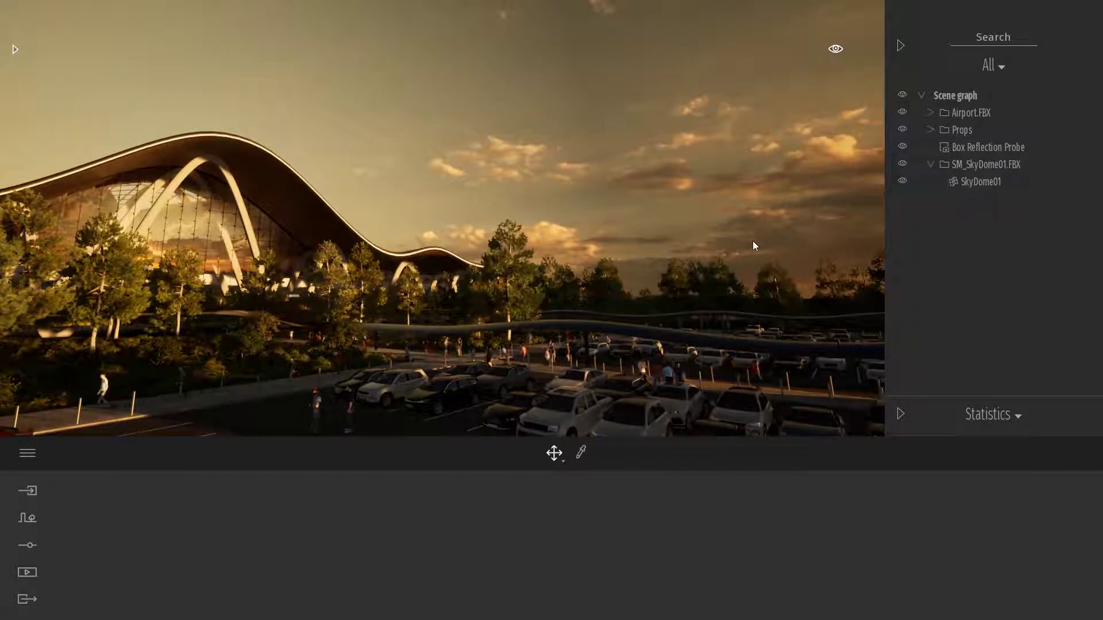
right_drag(752, 240, 702, 201)
click(1001, 164)
click(968, 186)
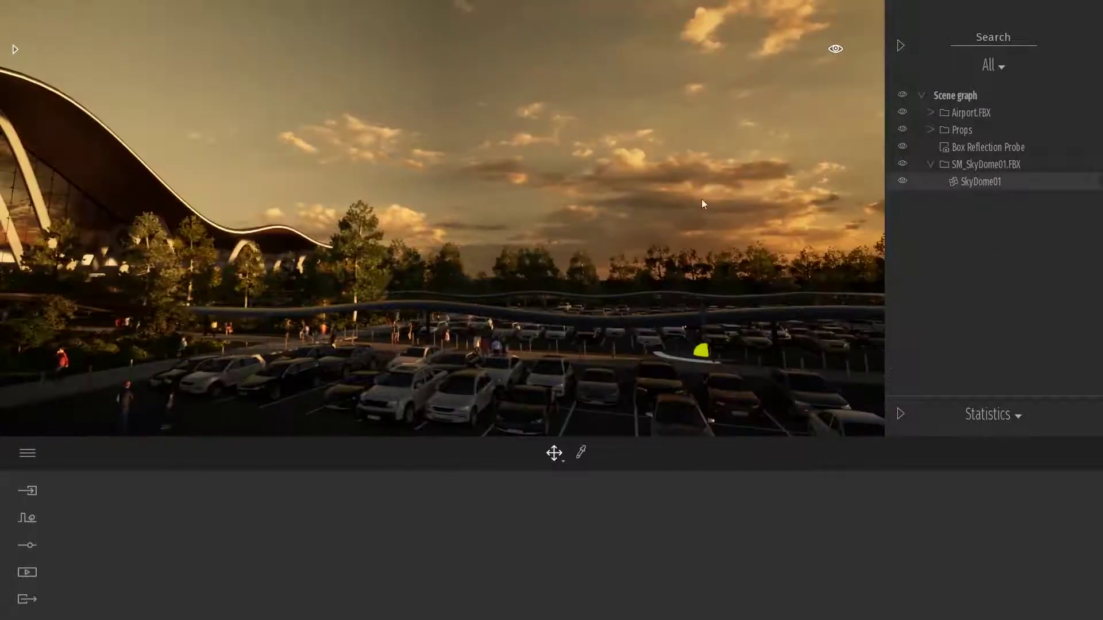
key(Escape)
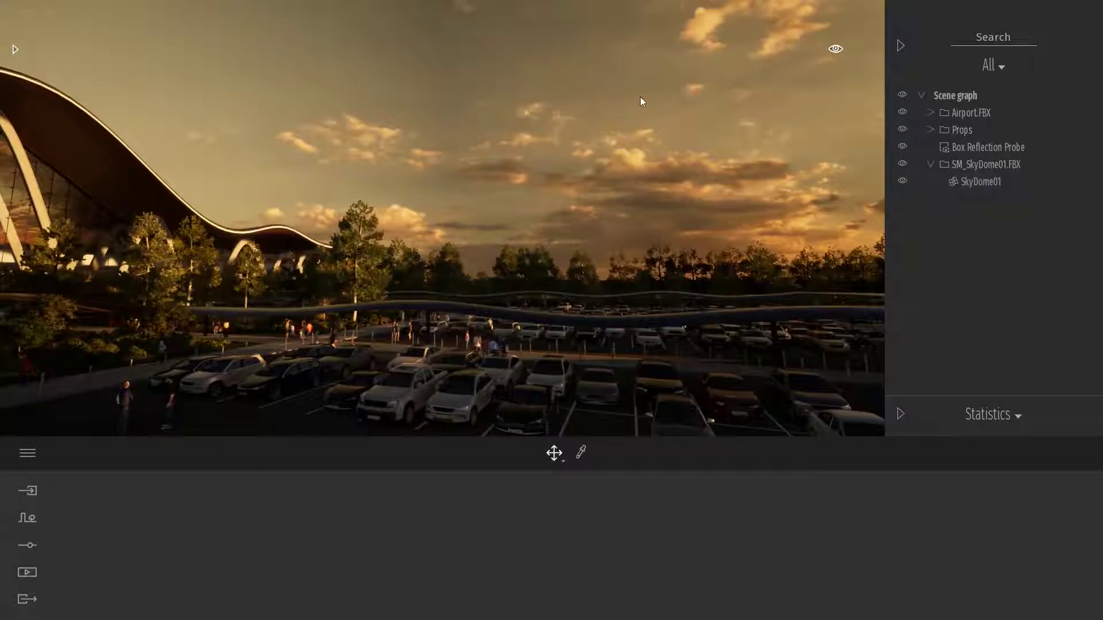
click(640, 97)
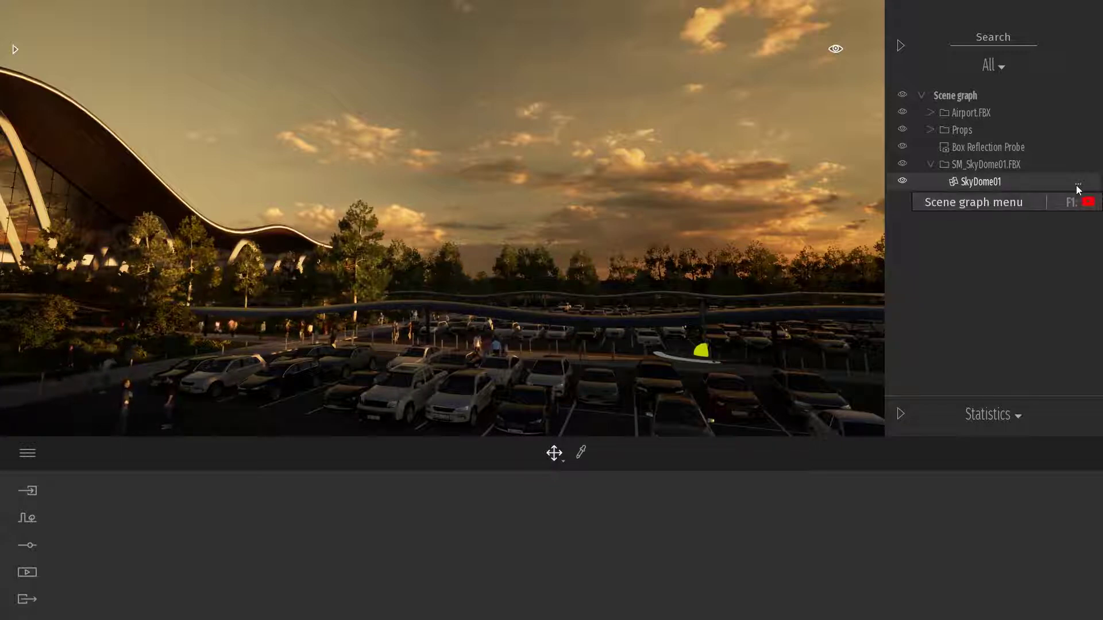
right_click(974, 182)
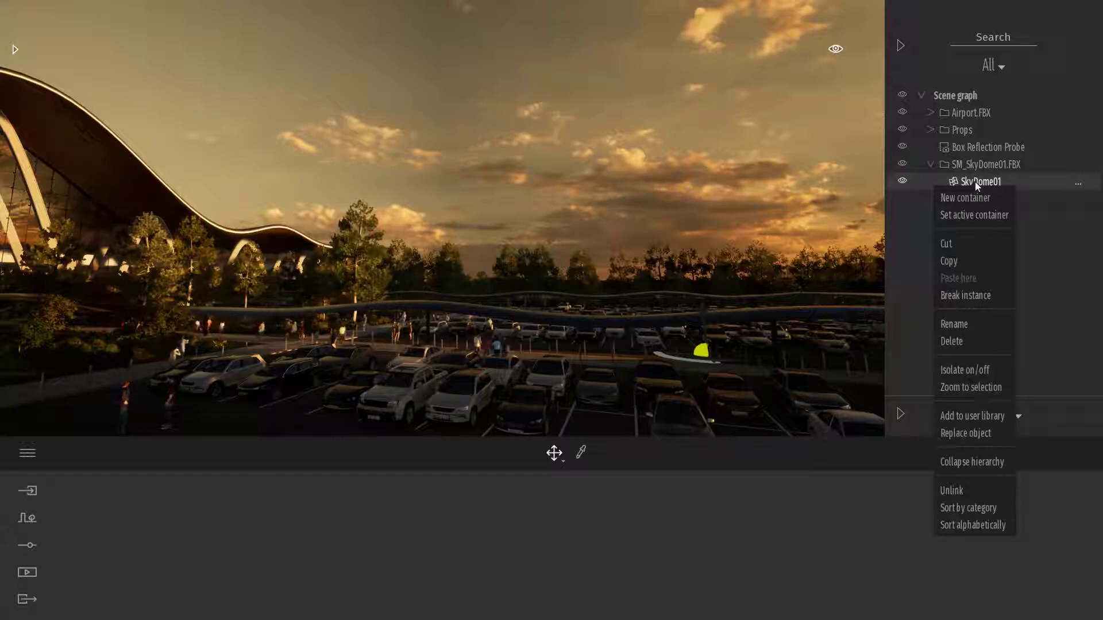
click(977, 416)
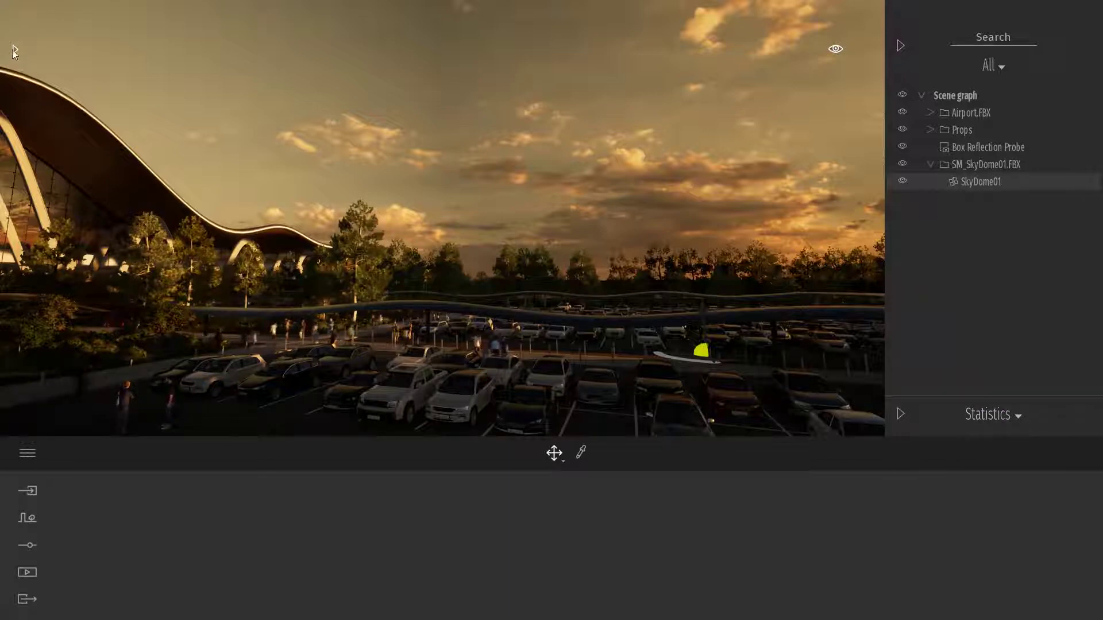
Step: Create a new category in the user library and name it SkyDomes
click(15, 49)
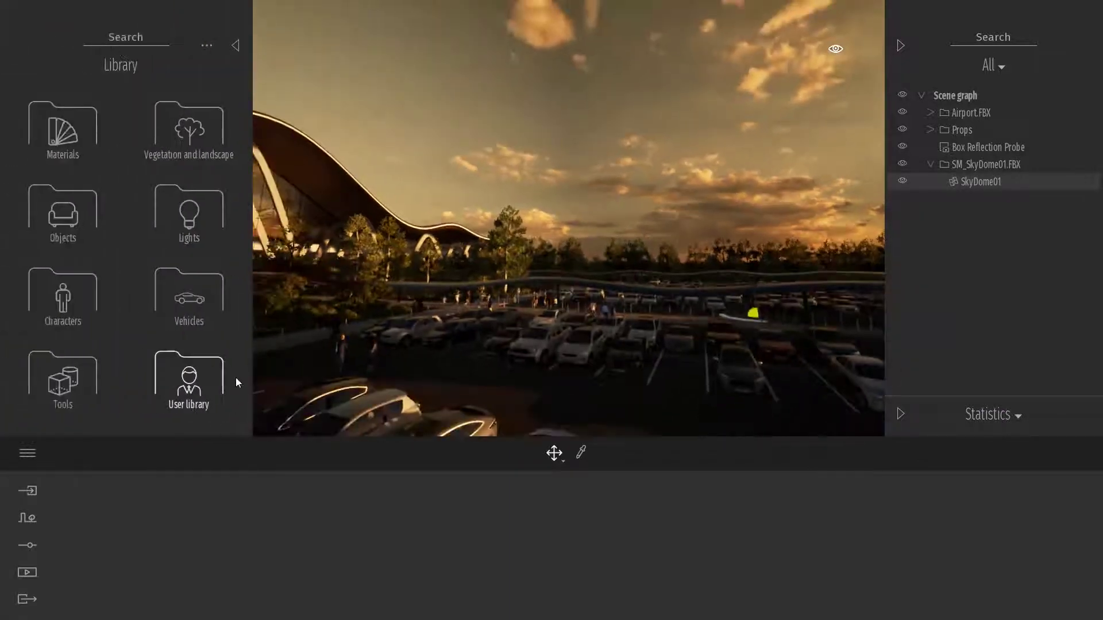
click(189, 393)
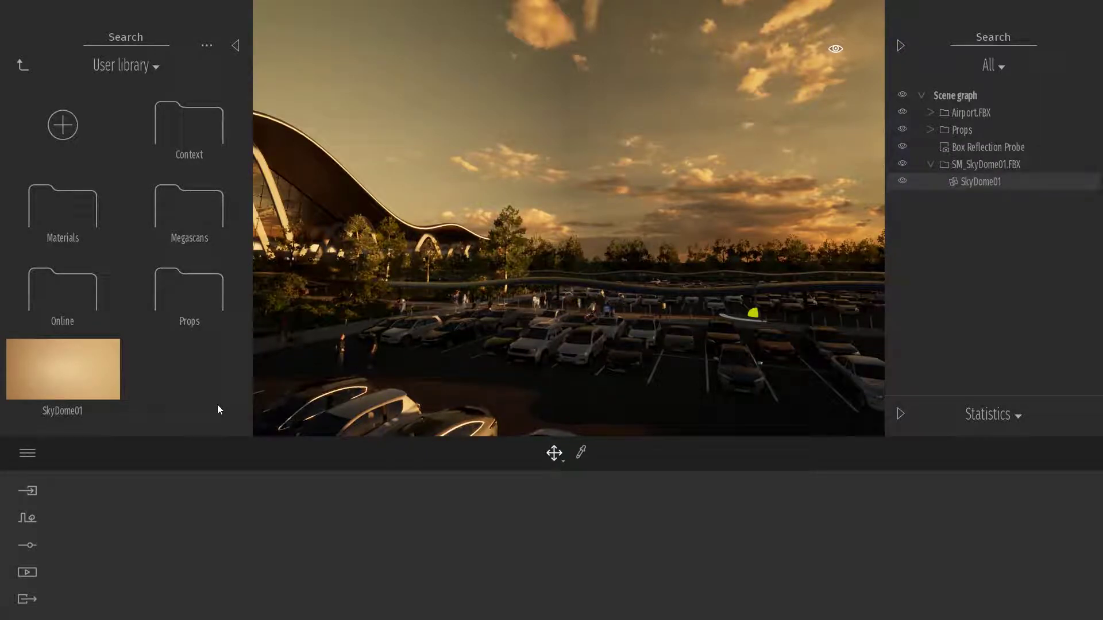
click(63, 125)
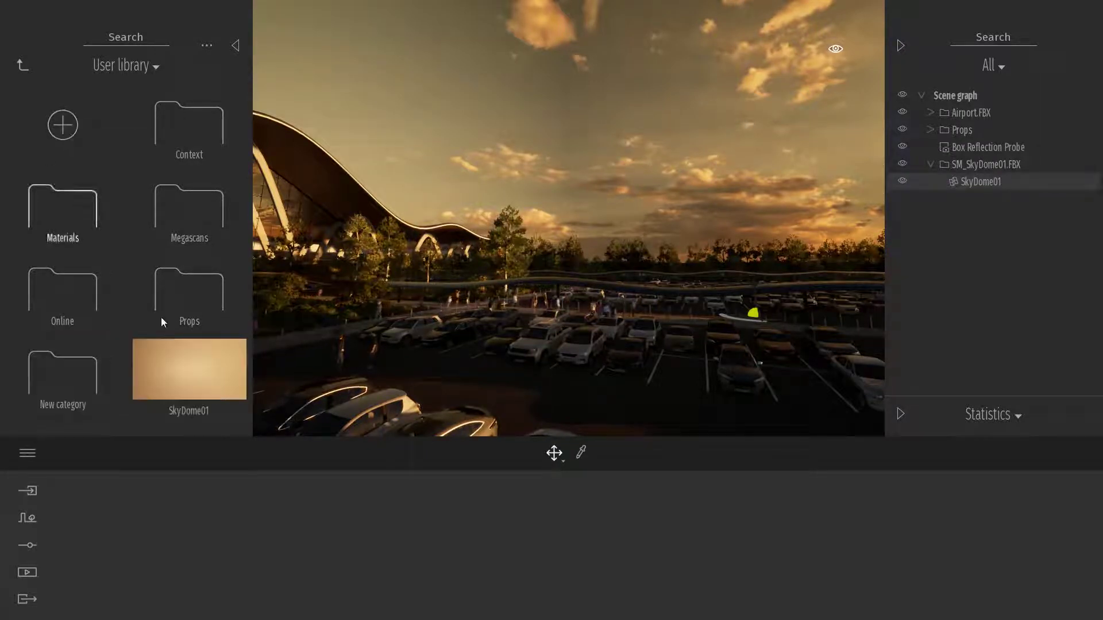
right_click(57, 377)
click(66, 440)
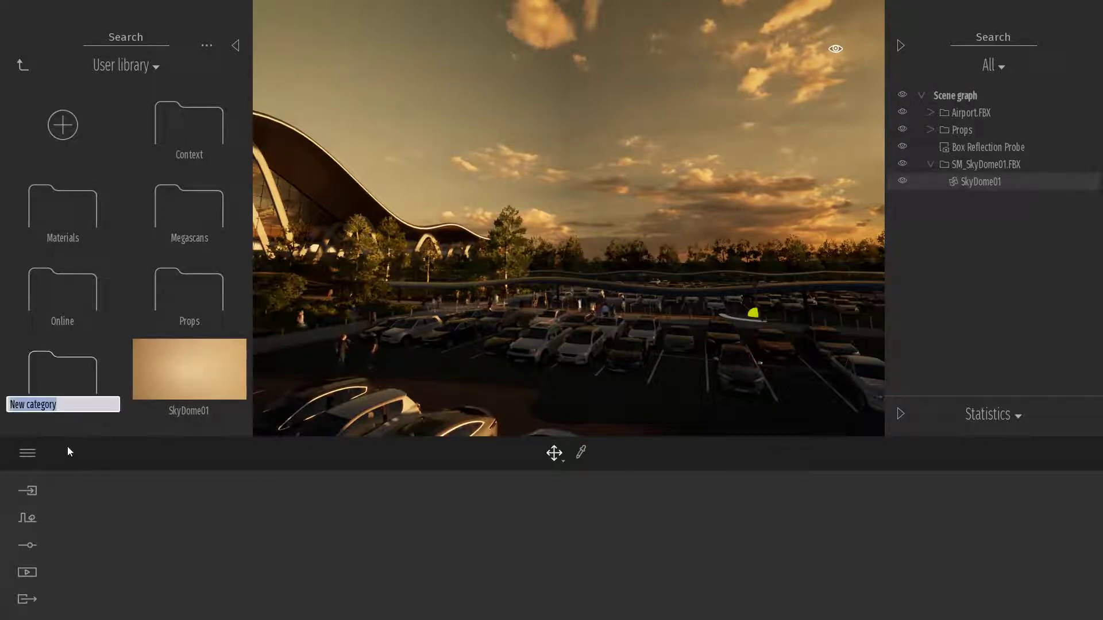
text(Sky)
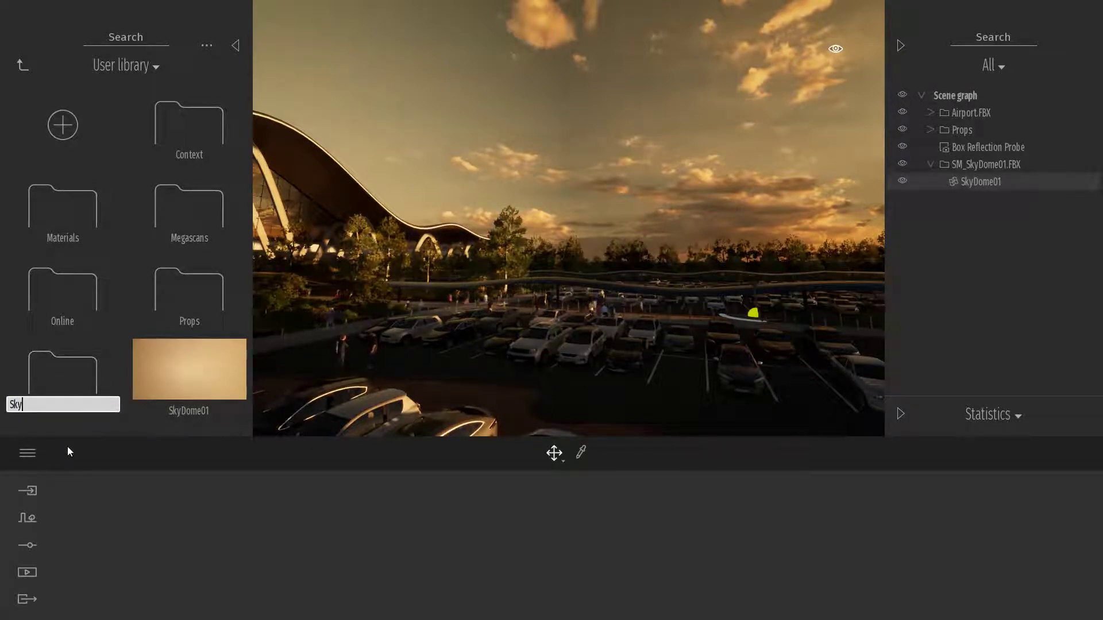
text(Domes)
key(Return)
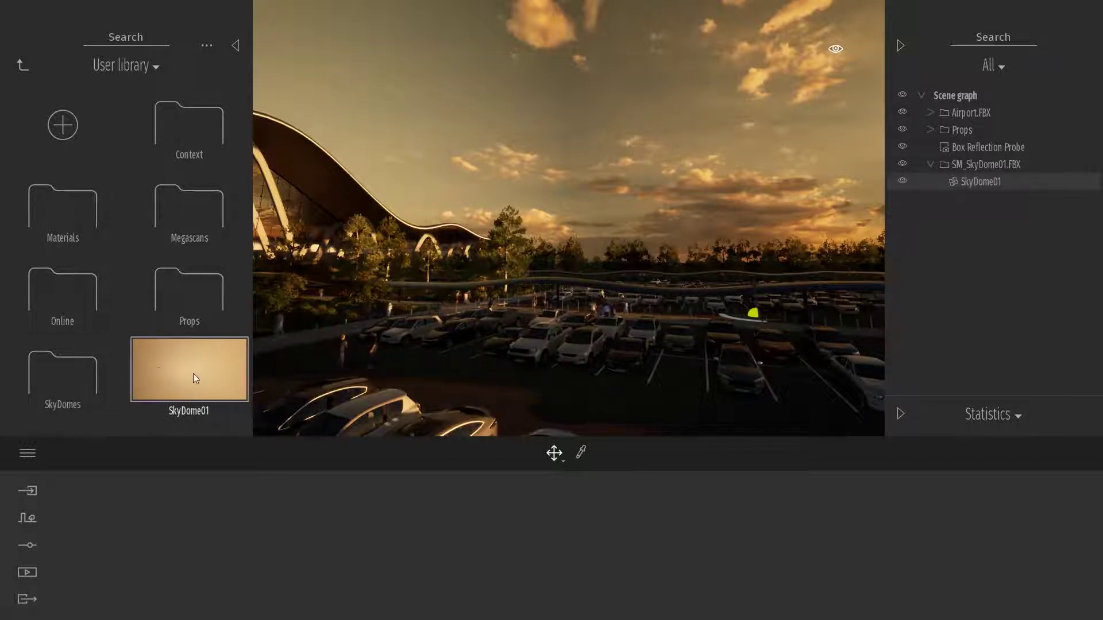
Step: Move the SkyDome01 asset into the SkyDomes category and open that category
drag(193, 373, 69, 372)
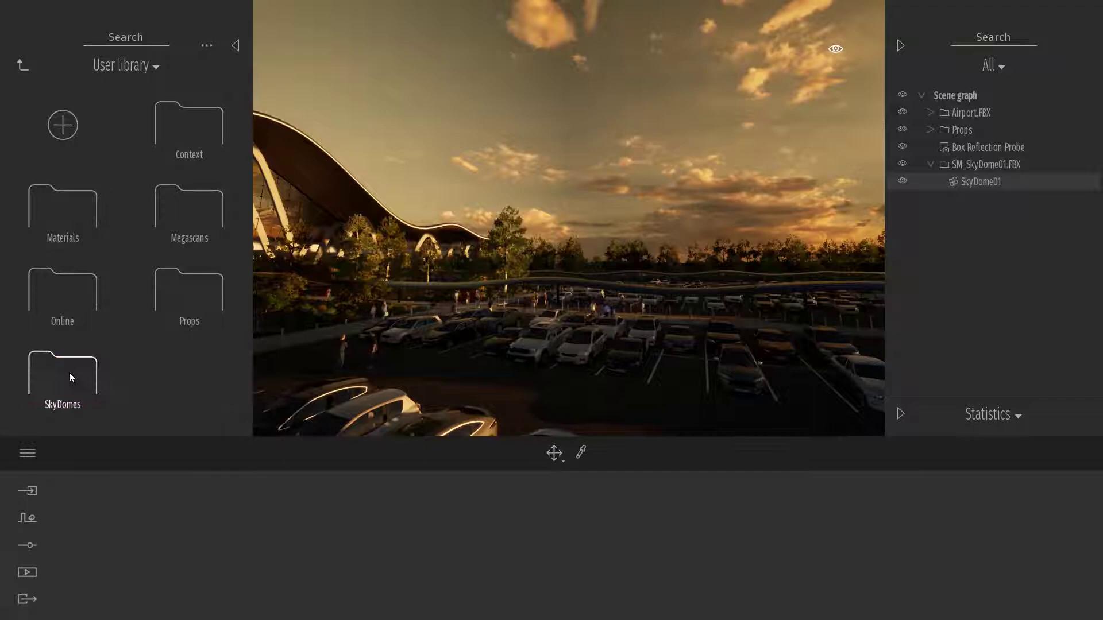
click(71, 374)
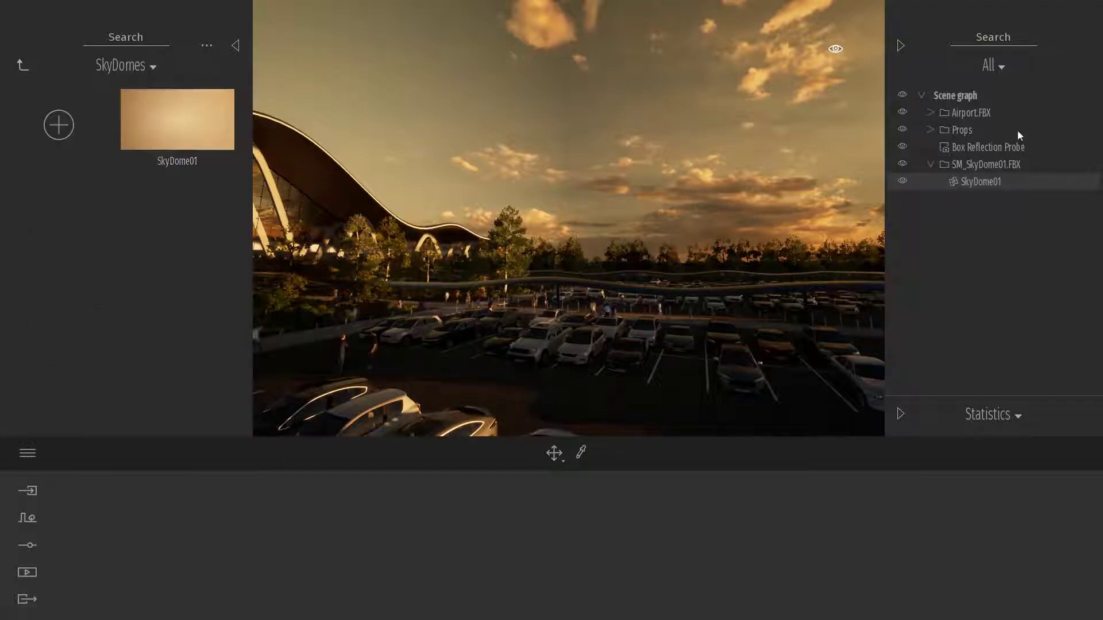
Step: Hide the SM_SkyDome01.FBX container and place the library's SkyDome01 asset on the car park in front of the airport
click(902, 164)
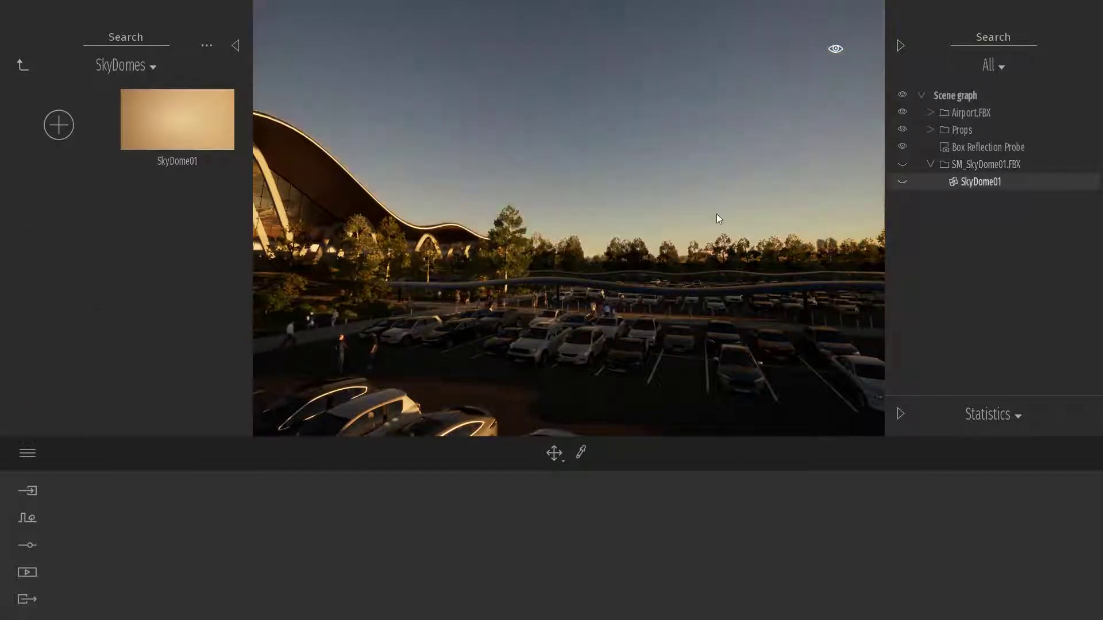
right_drag(716, 214, 716, 214)
key(w)
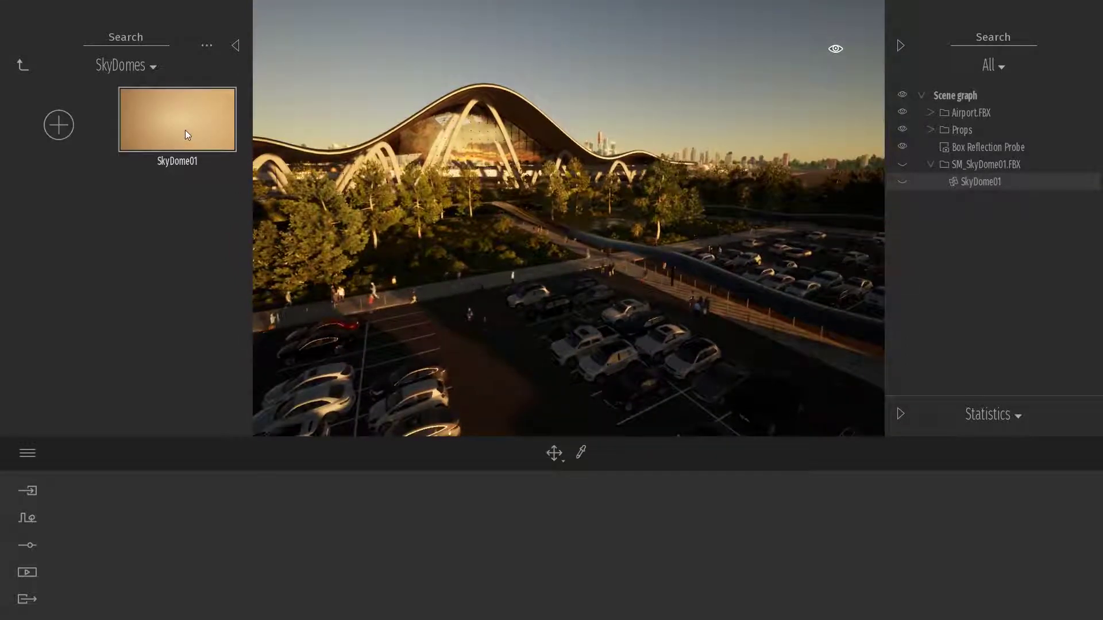
drag(203, 111, 466, 353)
right_drag(457, 365, 482, 353)
right_drag(520, 267, 480, 290)
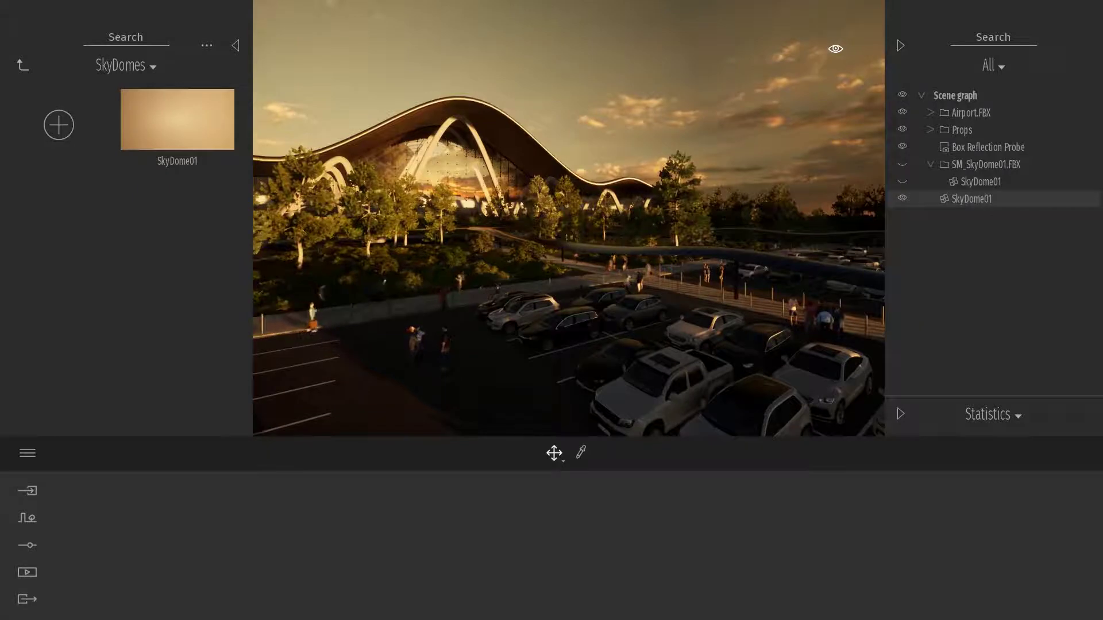
key(w)
right_drag(565, 282, 612, 236)
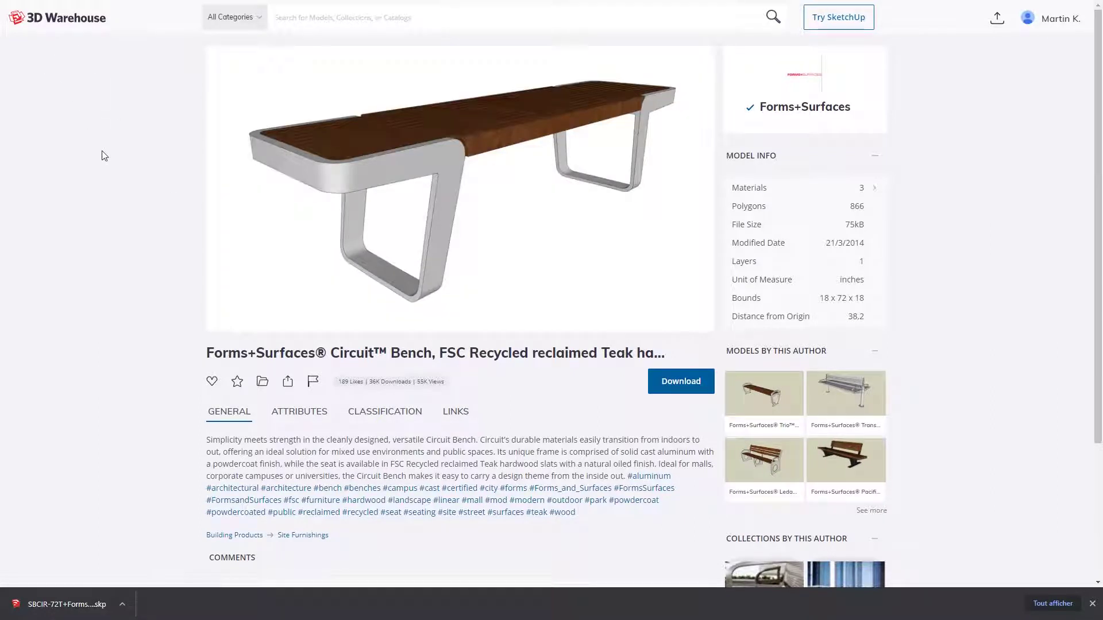
Step: Switch to 3D Warehouse and download the Forms+Surfaces Circuit Bench as a SketchUp model
click(677, 385)
click(678, 439)
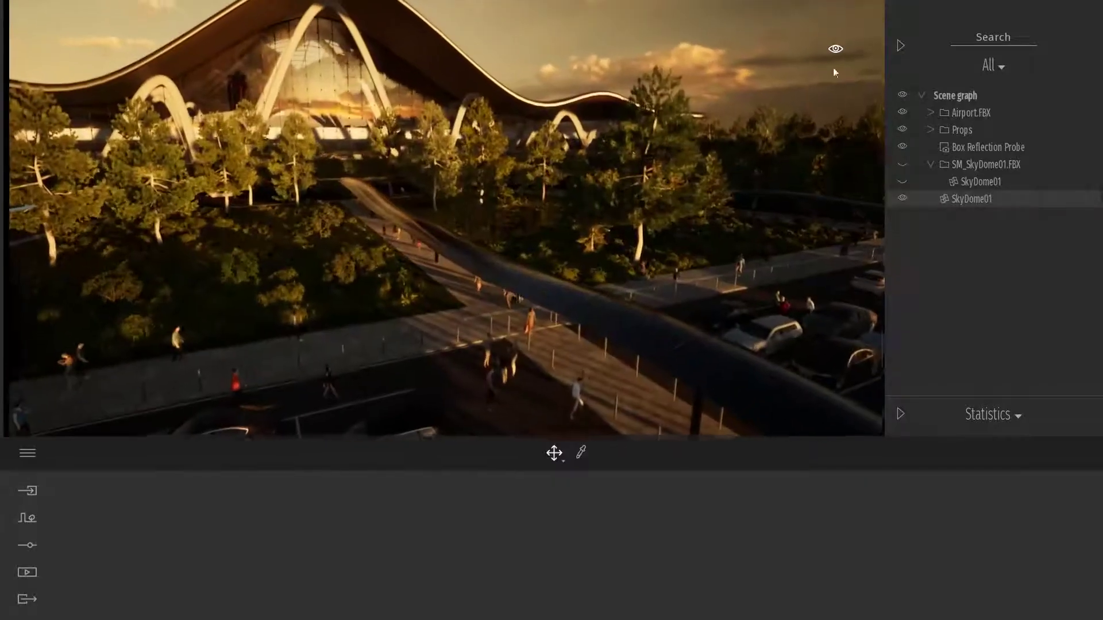
Step: Back in Twinmotion, hide the scene graph and import the downloaded bench file SBCIR-72T+Forms+Surfaces (1).skp as geometry
click(900, 46)
right_drag(900, 46, 887, 18)
key(s)
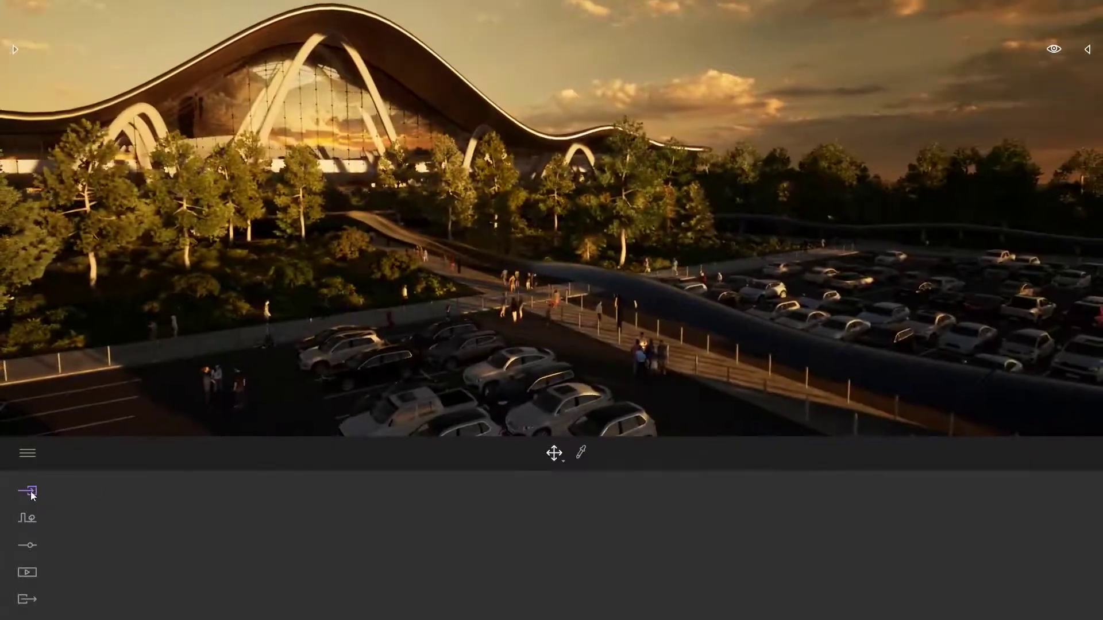
click(29, 491)
click(138, 526)
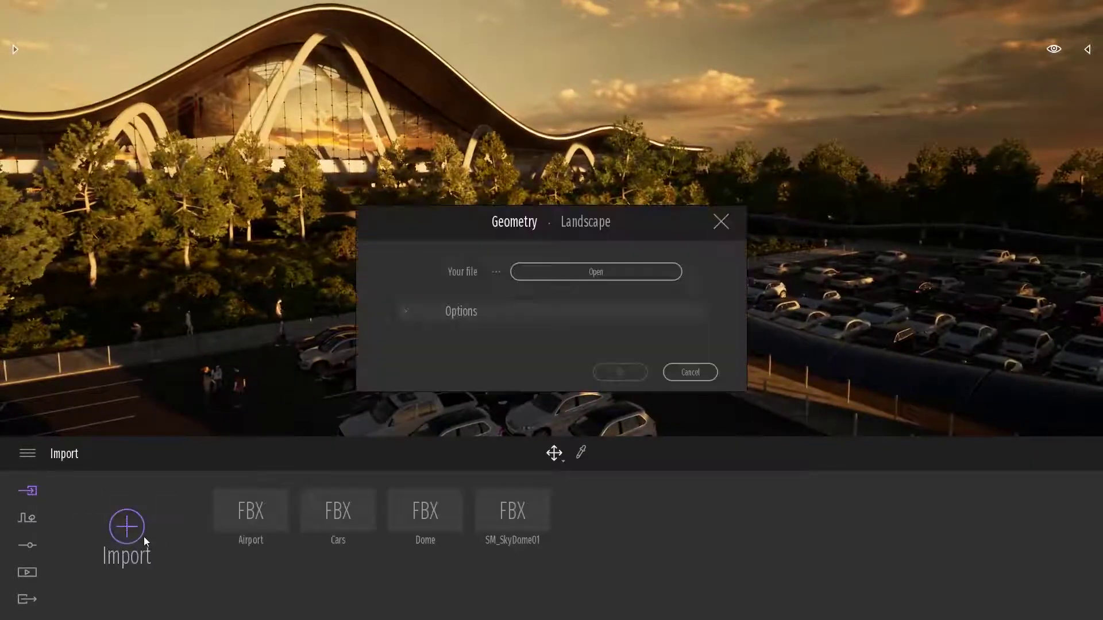
click(585, 271)
double_click(202, 126)
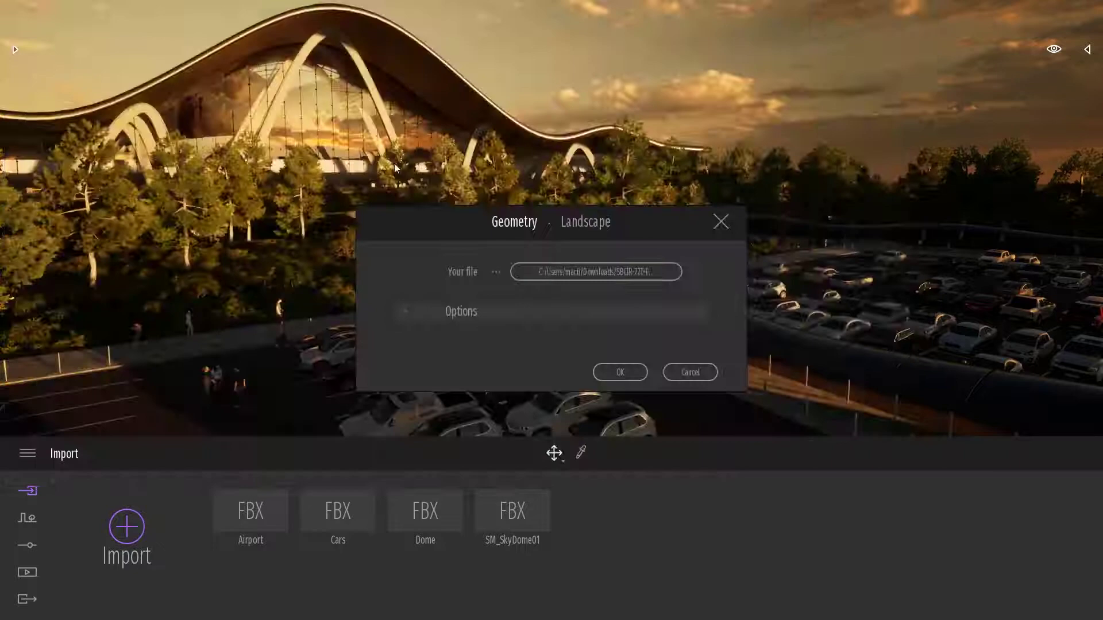
click(620, 372)
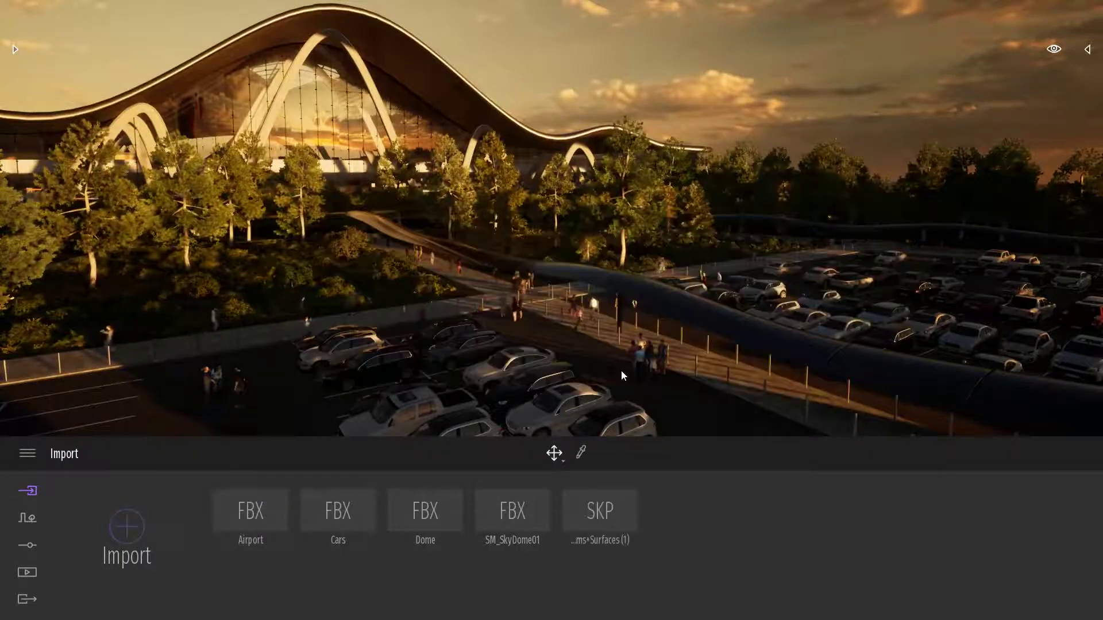
Step: Show the scene graph again and focus the view on the imported bench in the car park
key(e)
right_drag(666, 294, 669, 322)
key(s)
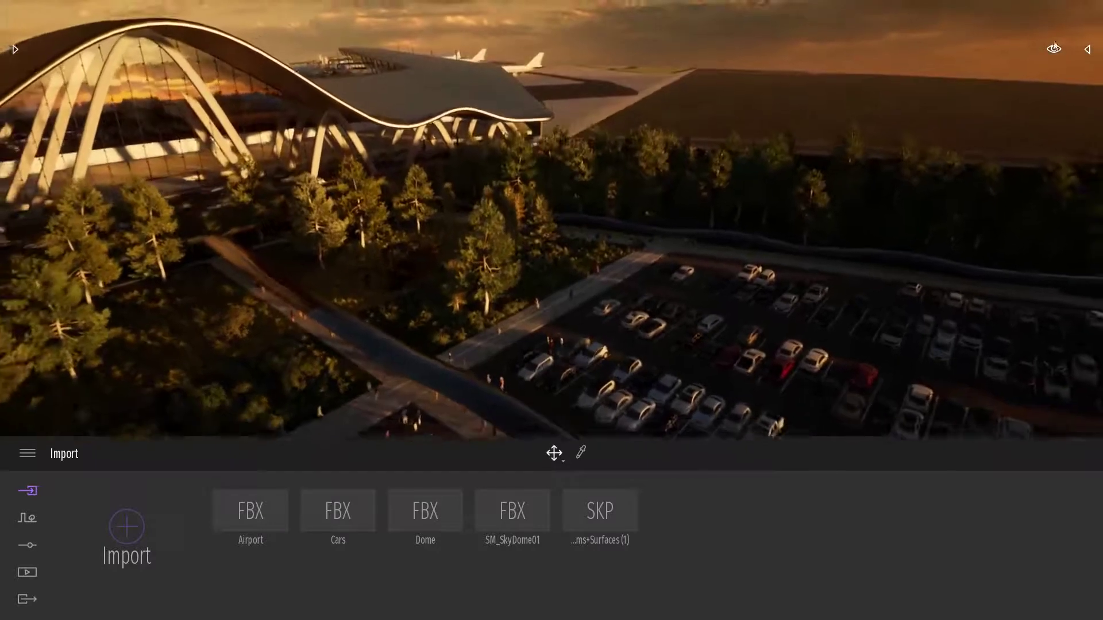
click(1087, 50)
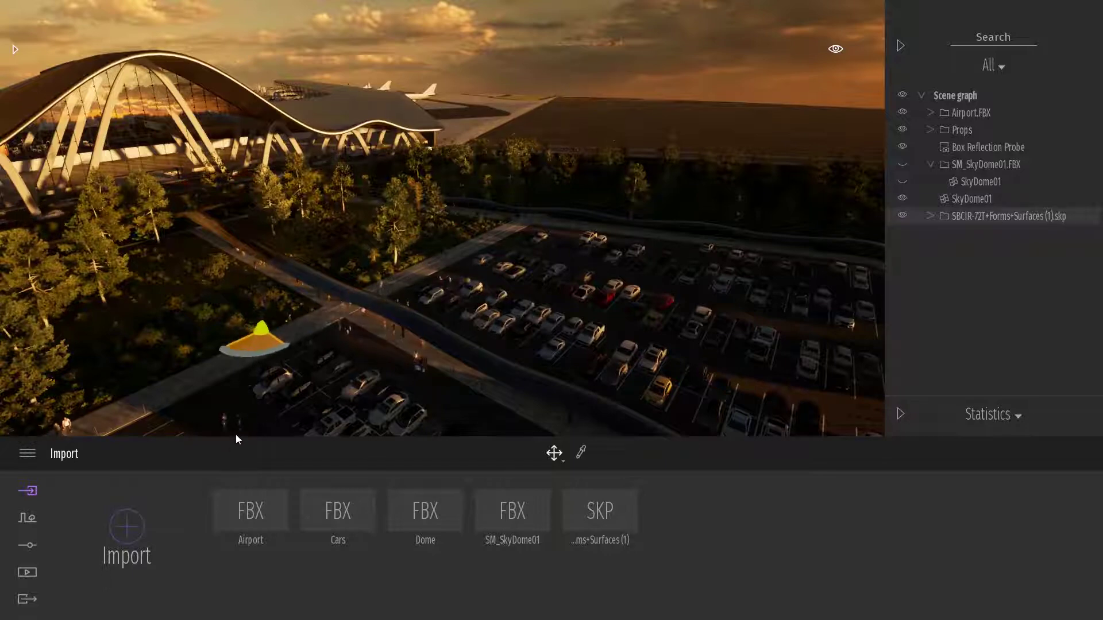
right_drag(235, 433, 380, 253)
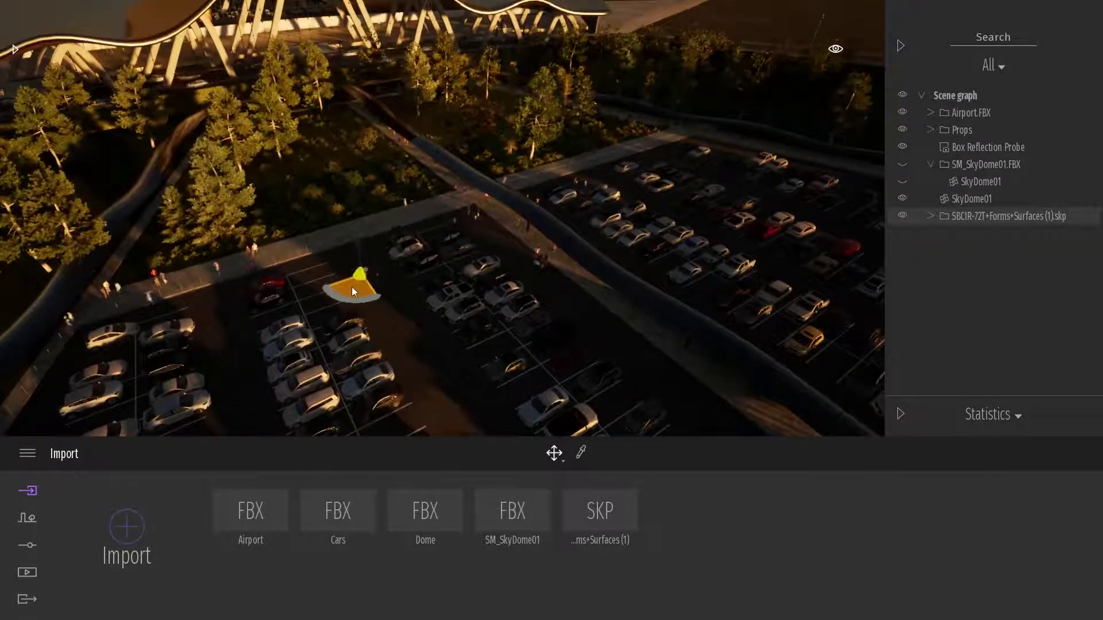
key(f)
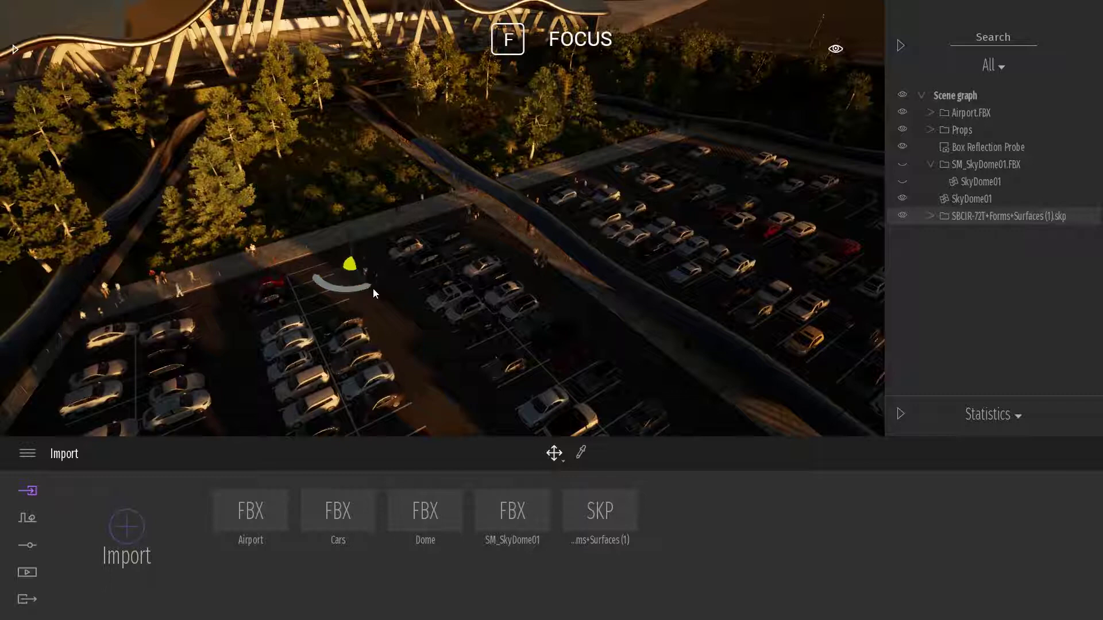
key(f)
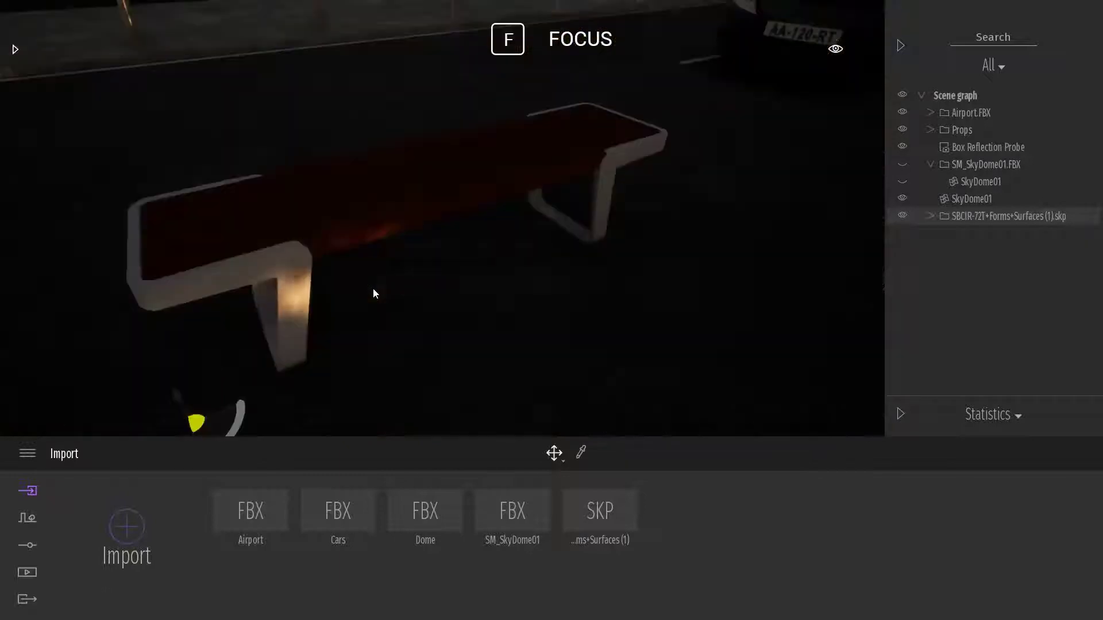
Step: Move the bench across the car park to the sunlit area near the marked bays and the red car
shift+middle_drag(580, 213, 562, 229)
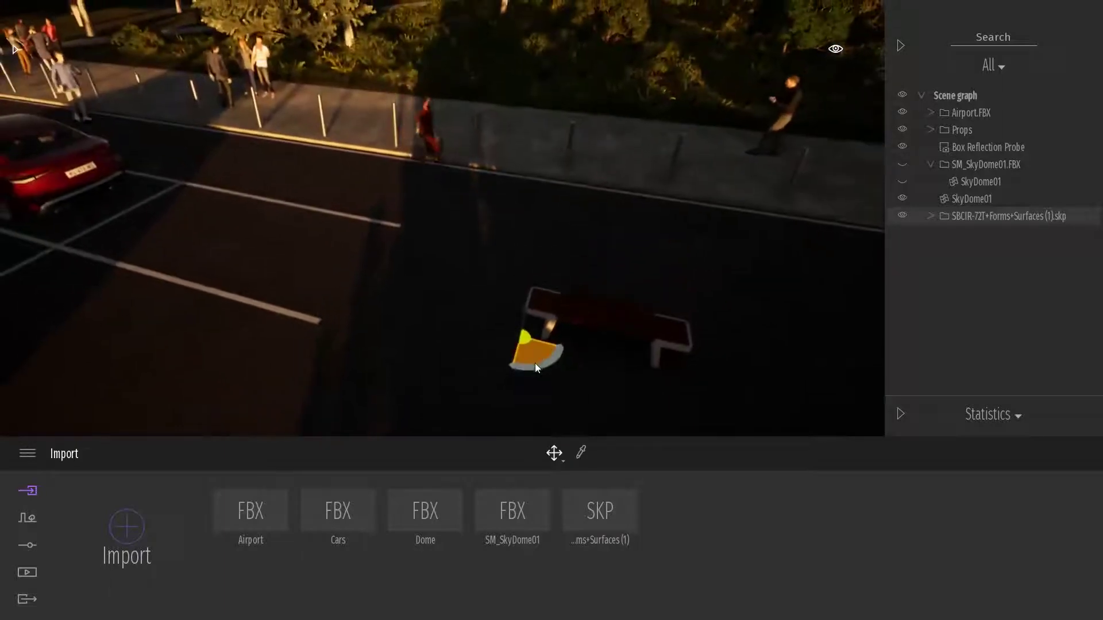
drag(535, 363, 258, 254)
right_drag(257, 254, 220, 208)
key(w)
right_drag(41, 34, 19, 86)
key(e)
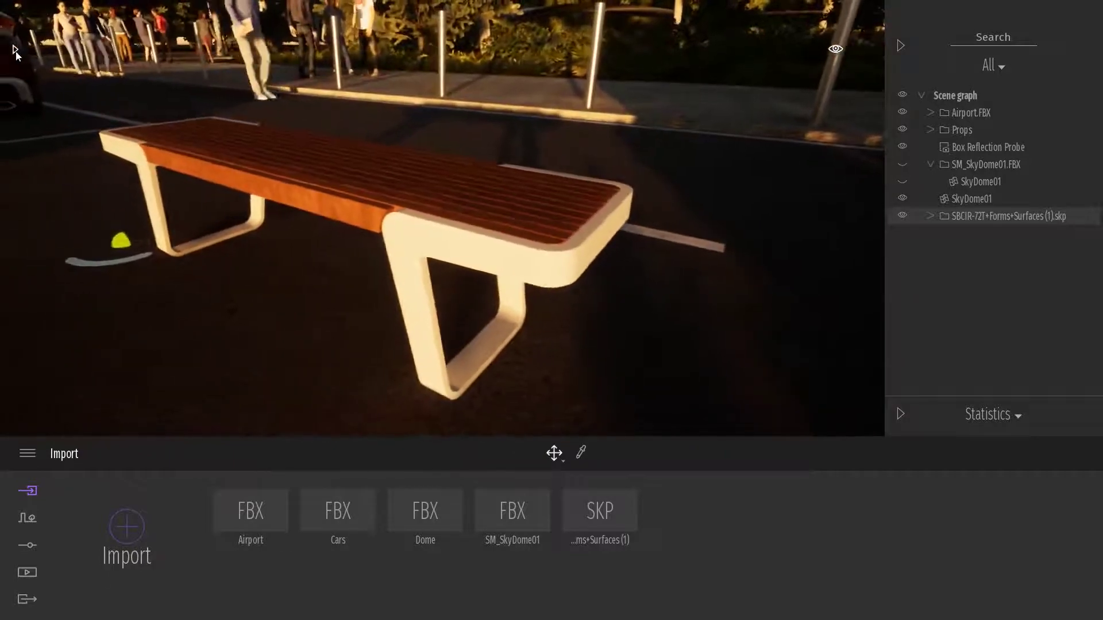
Step: Apply the Brushed aluminium 01 metal material from the library to the bench's frame
click(16, 46)
click(20, 63)
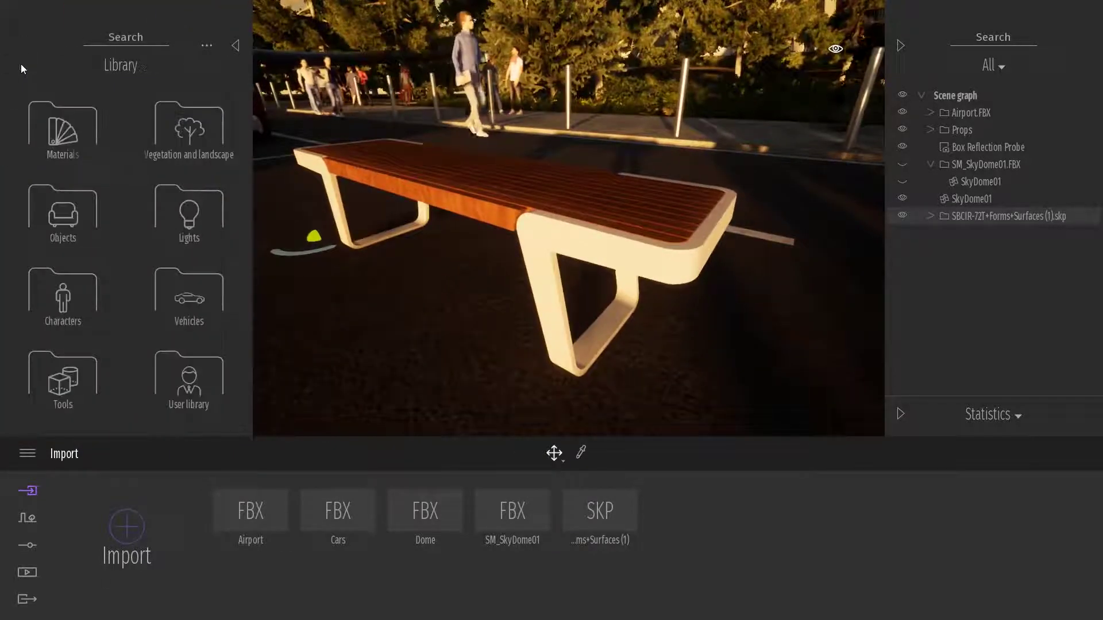
click(63, 130)
click(179, 127)
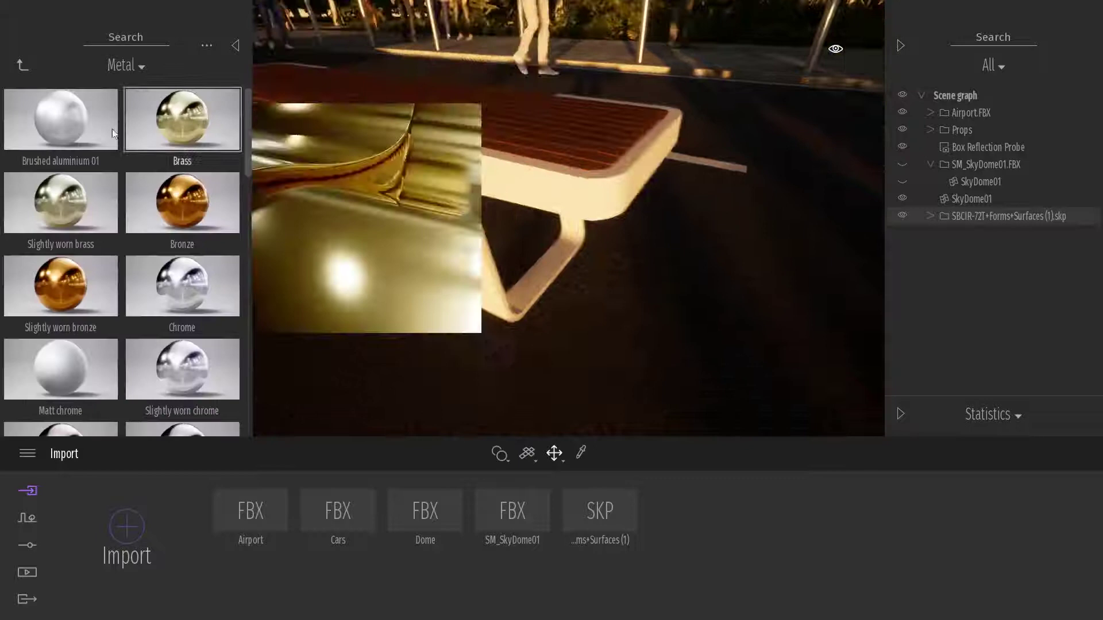
drag(60, 119, 364, 151)
key(s)
right_drag(364, 151, 574, 163)
key(a)
click(29, 66)
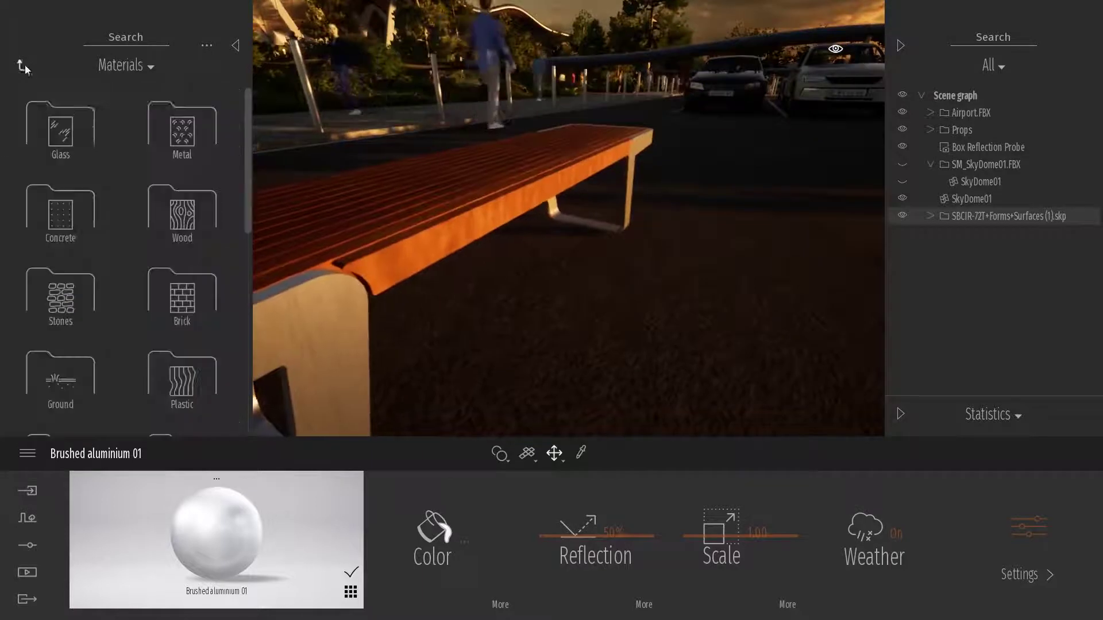
Step: Apply the Mahogany 03 G wood material from the library to the bench's seat
click(178, 214)
scroll(246, 168, down, 3)
drag(246, 169, 247, 288)
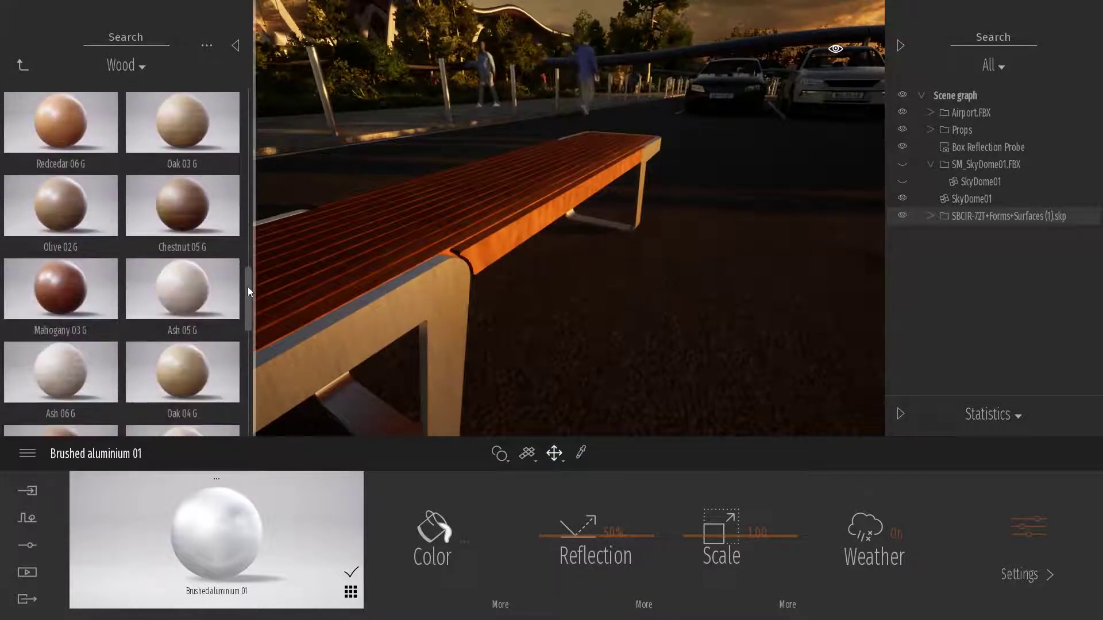
mouse_move(194, 164)
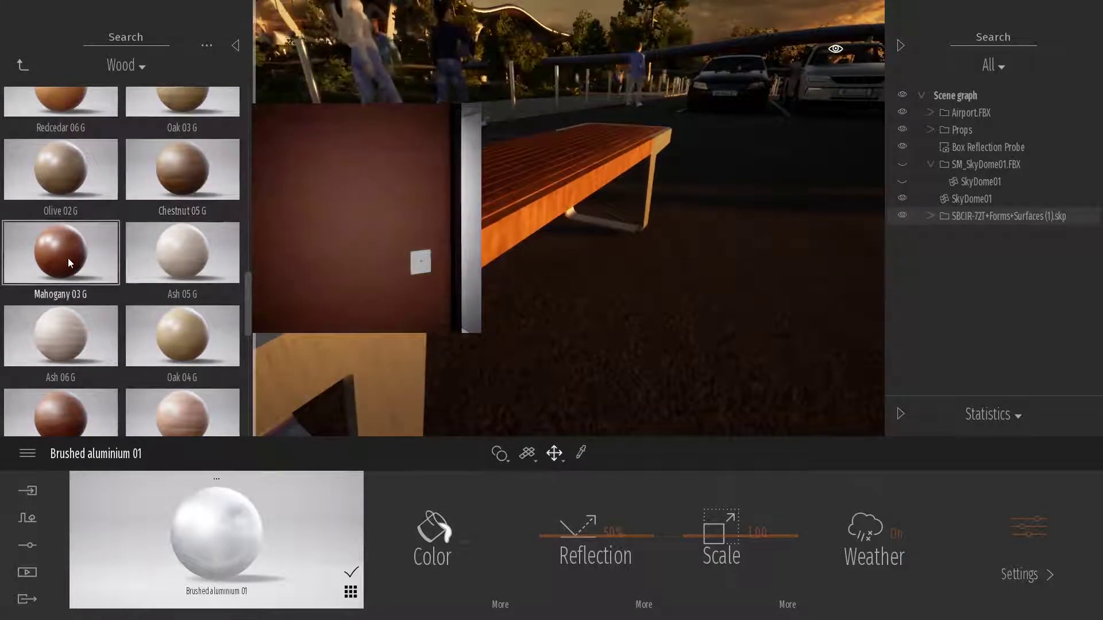
drag(68, 257, 466, 229)
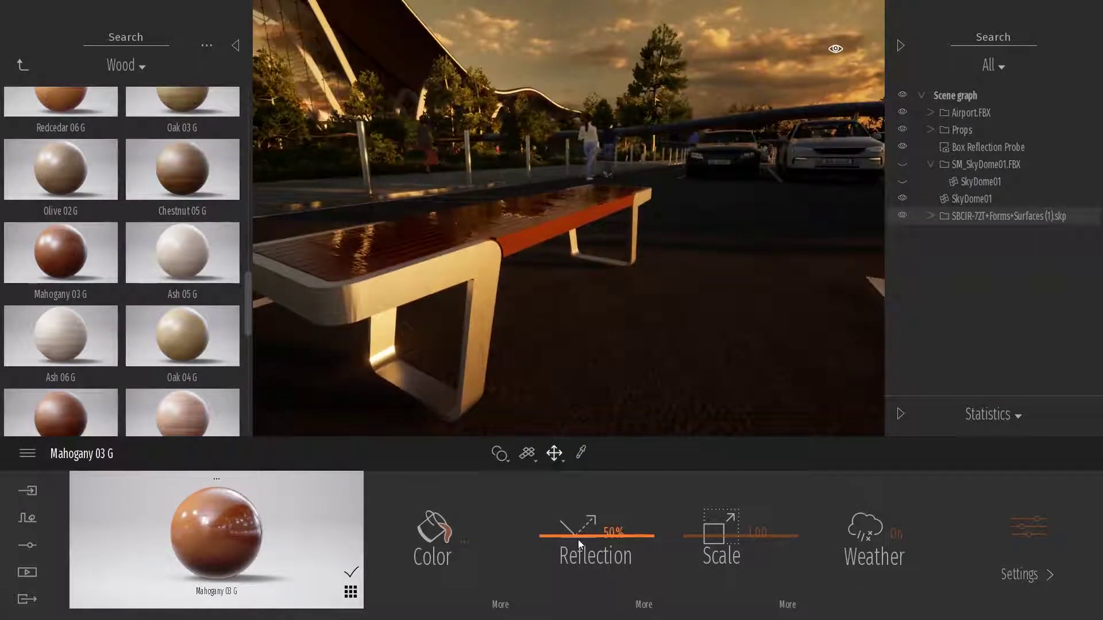
Step: Set the reflection of the bench's Mahogany 03 G material to 41% and check the bench from several sides
drag(579, 539, 579, 544)
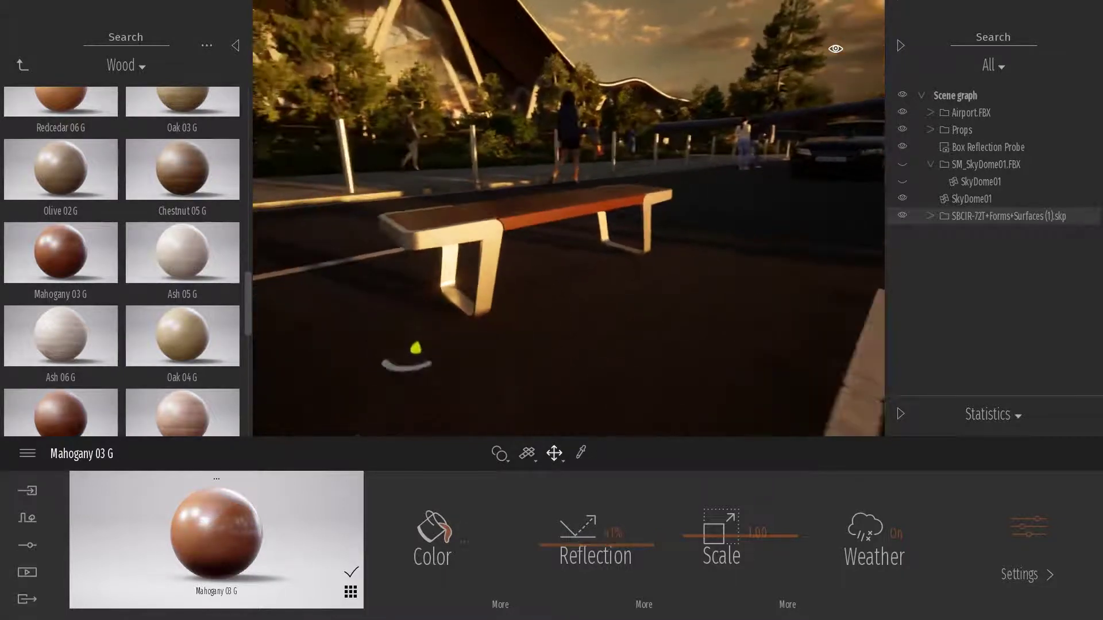
key(d)
key(w)
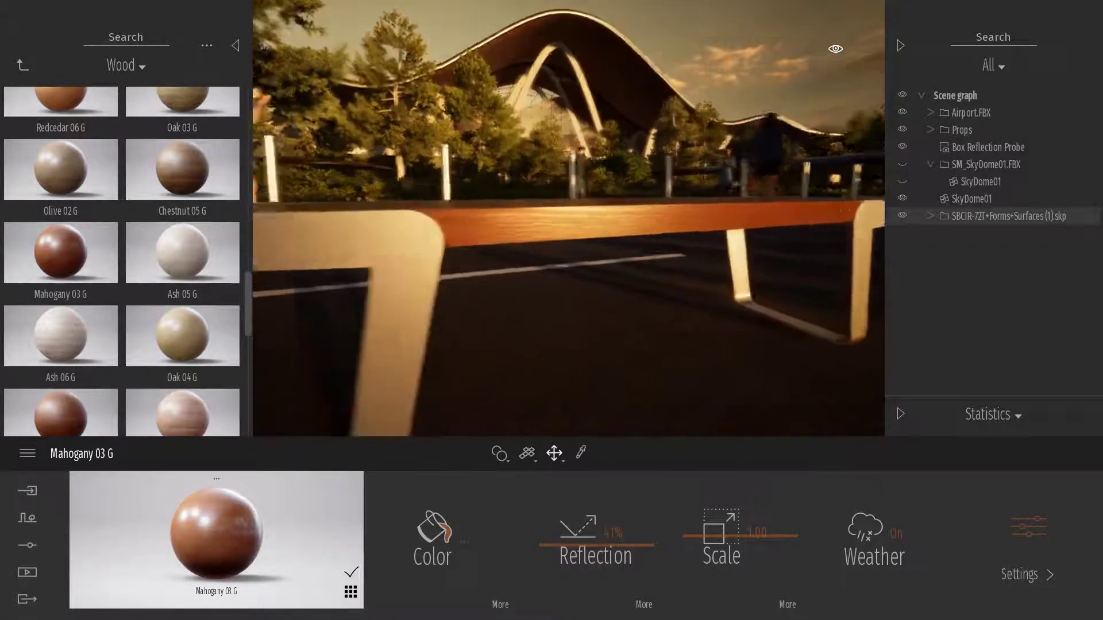
scroll(467, 263, down, 5)
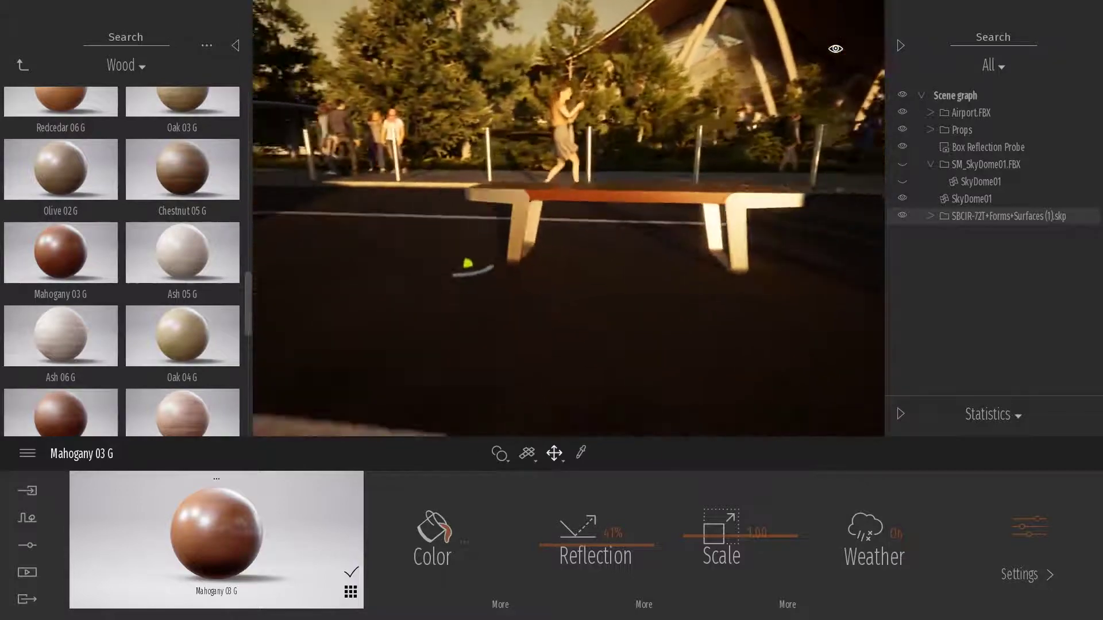
right_drag(632, 276, 632, 333)
key(s)
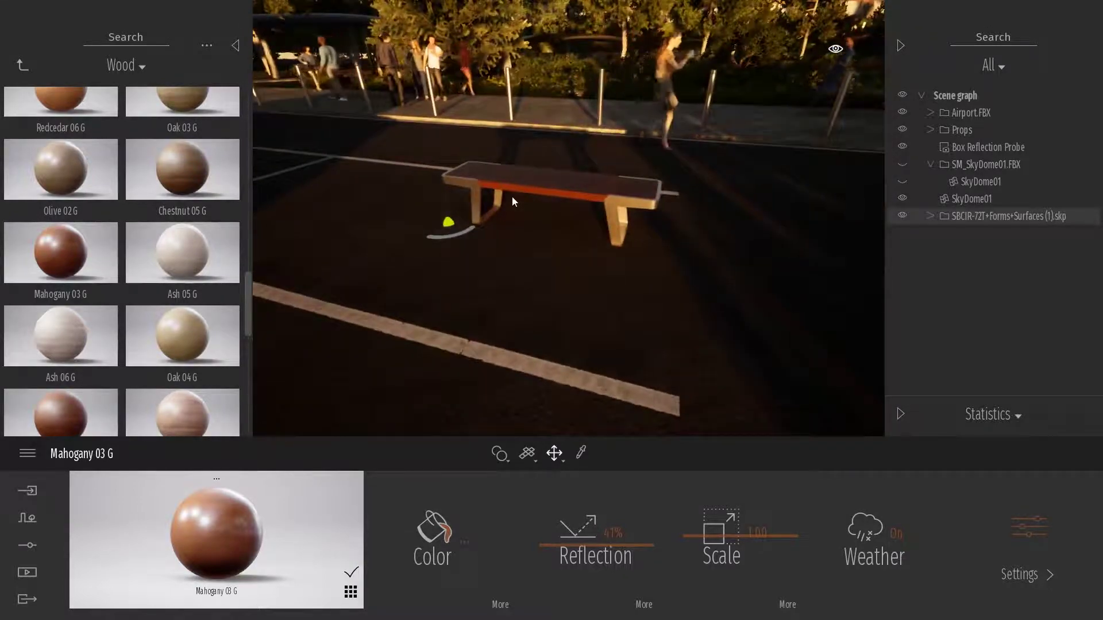
Step: Rename the imported bench's container in the scene graph to Bench01
right_click(983, 217)
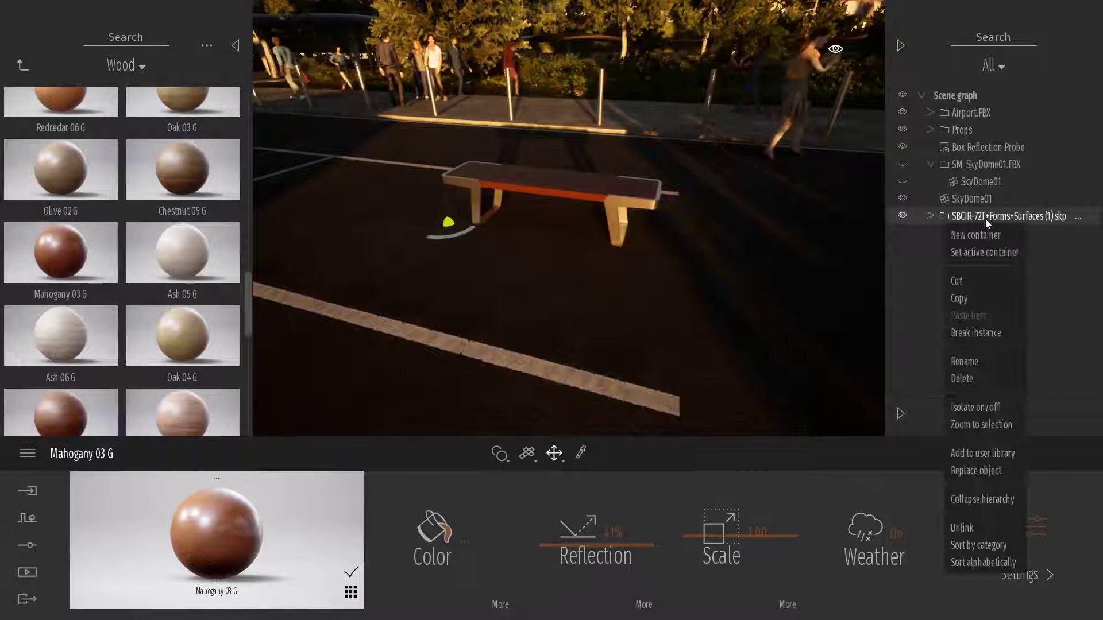
click(964, 362)
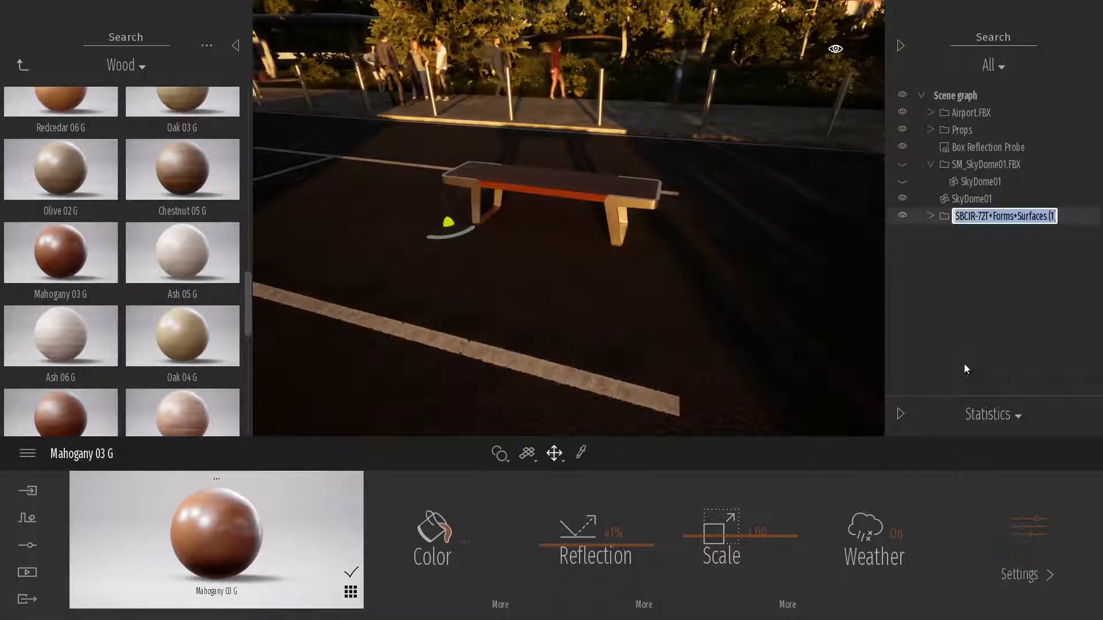
text(Ben)
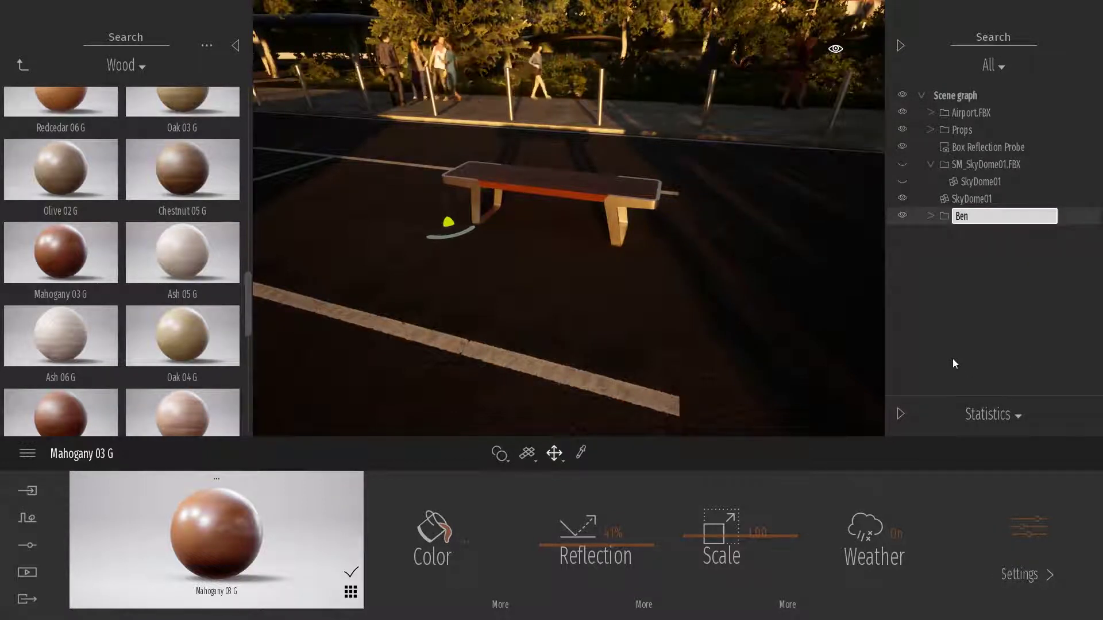
text(ch)
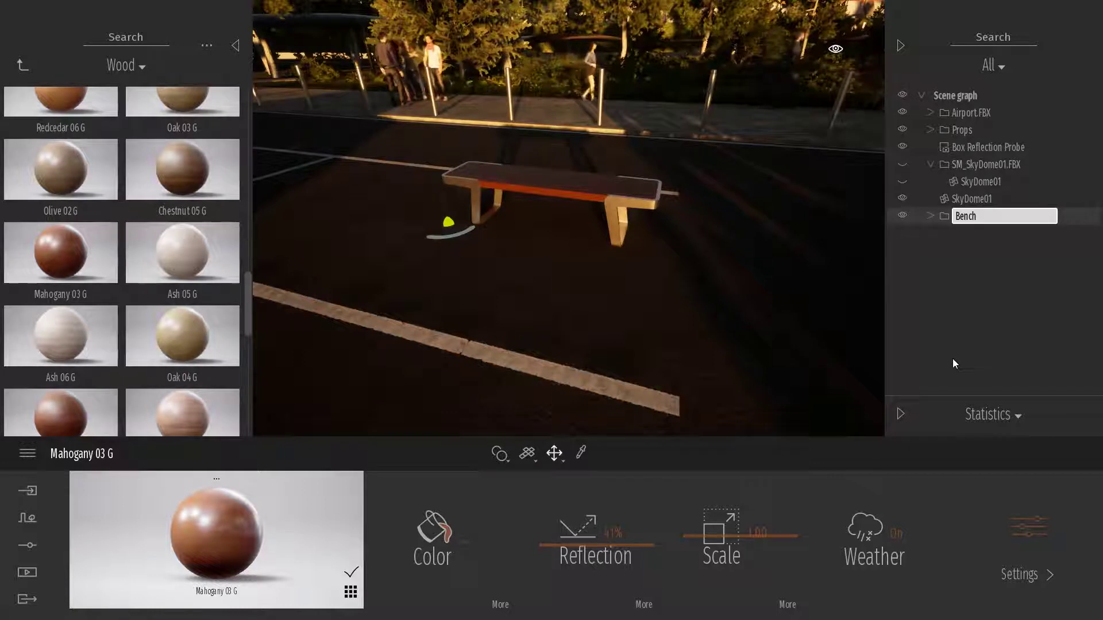
key(Return)
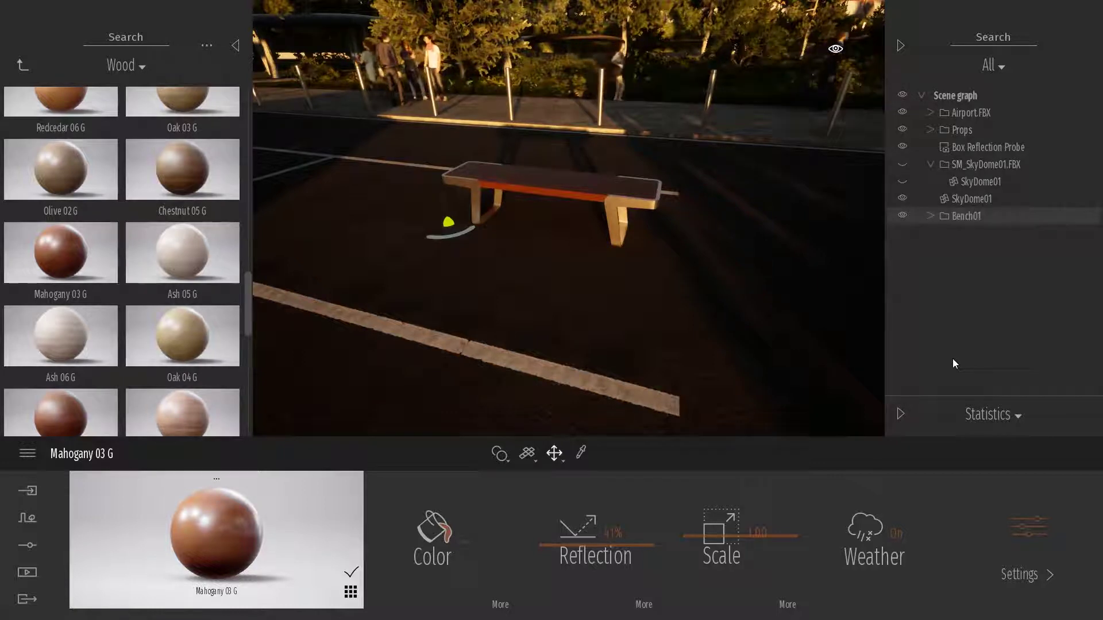
Step: Examine which separate meshes make up the Bench01 container, then collapse it again
right_click(967, 216)
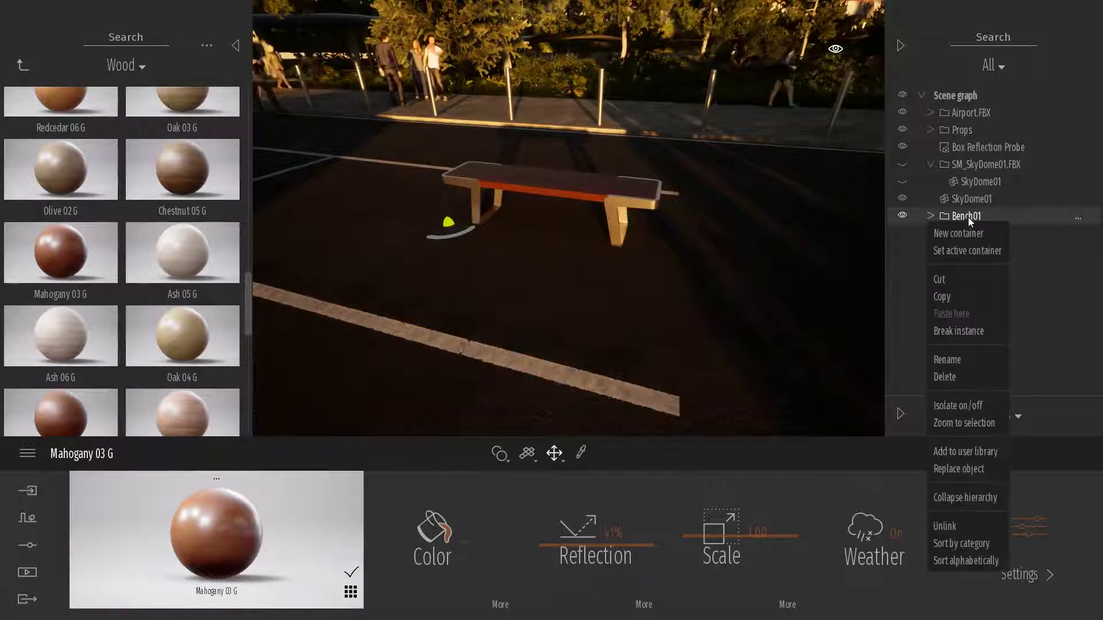
click(930, 216)
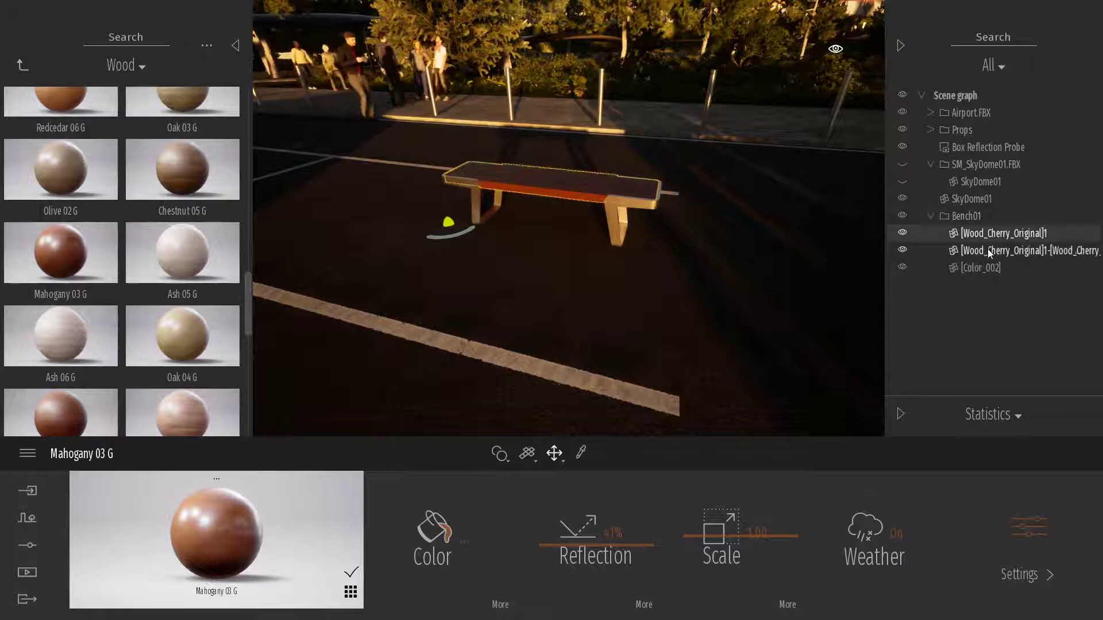
click(983, 267)
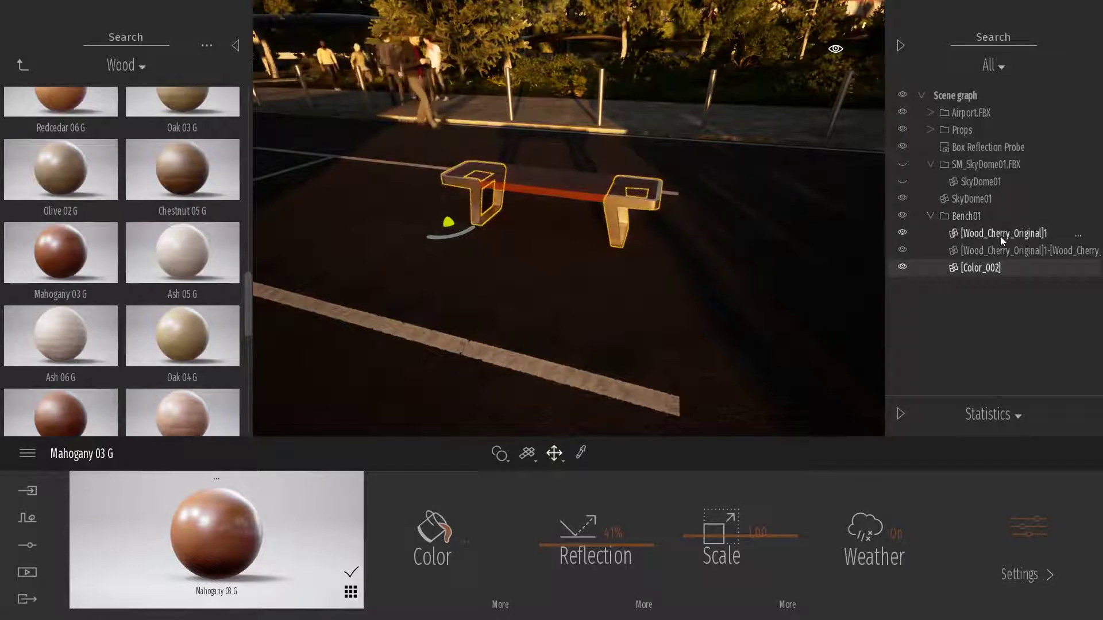
click(1001, 236)
click(980, 268)
click(929, 217)
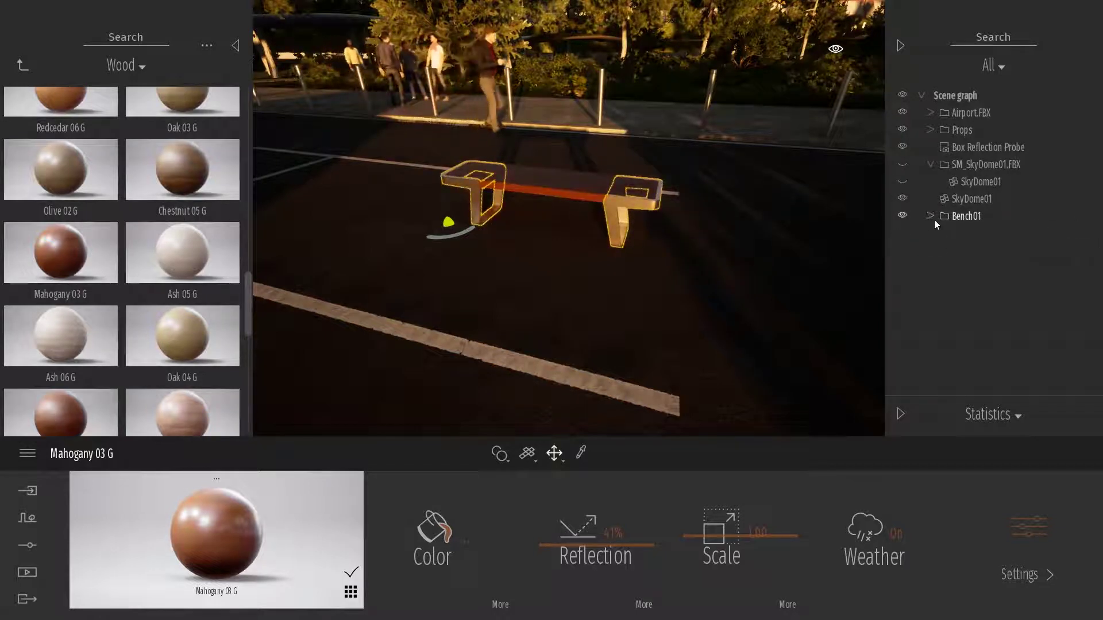
Step: Add the whole Bench01 container to the user library and open the user library to find it
click(963, 217)
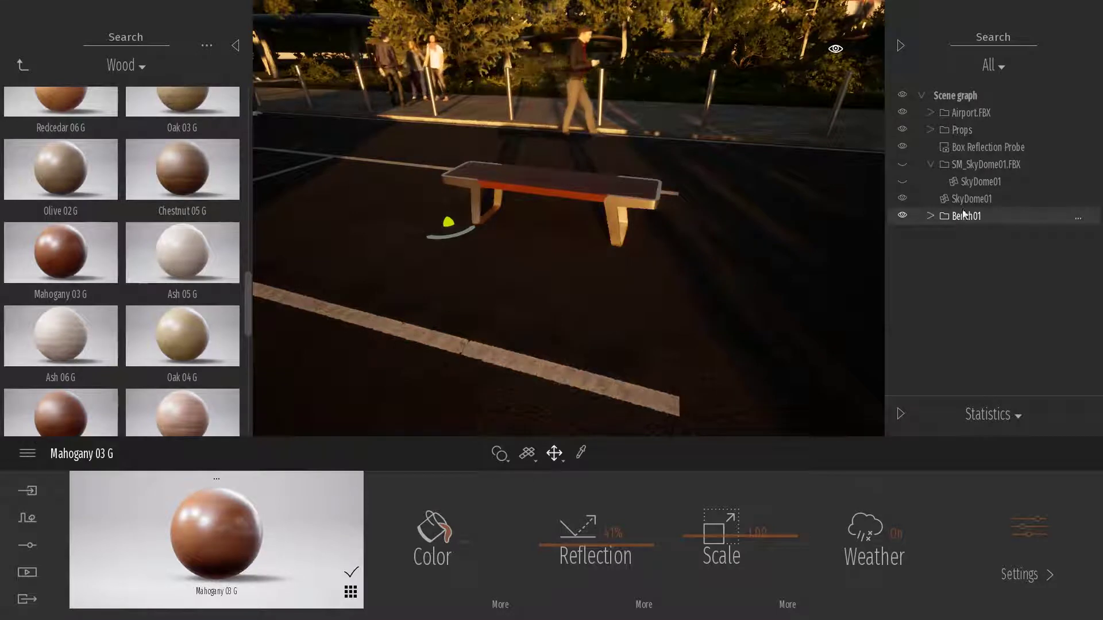
right_click(965, 215)
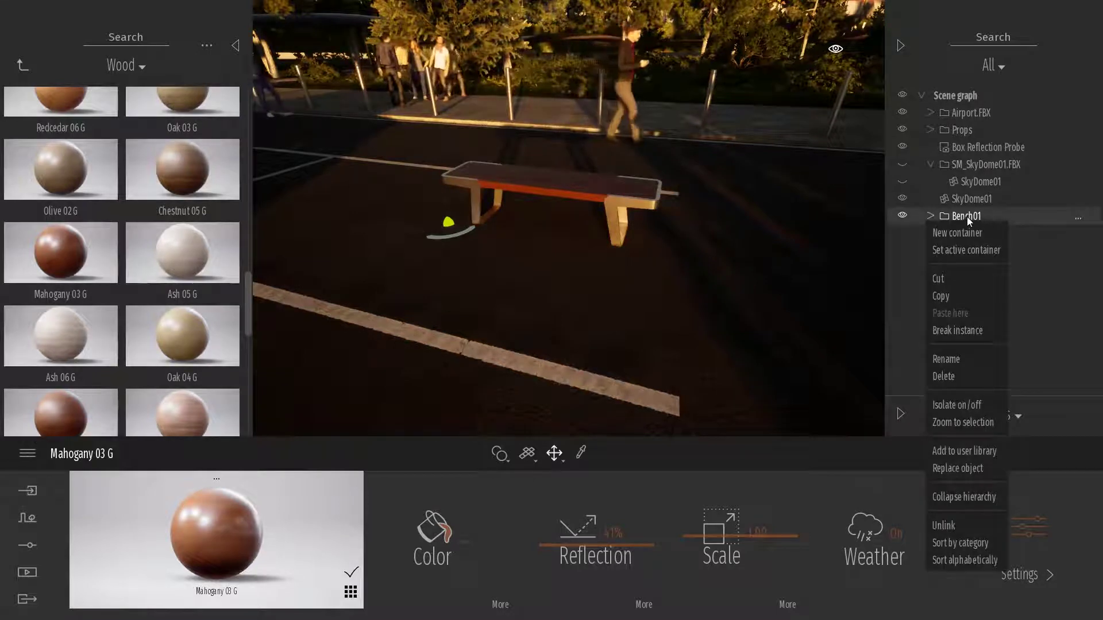
click(965, 451)
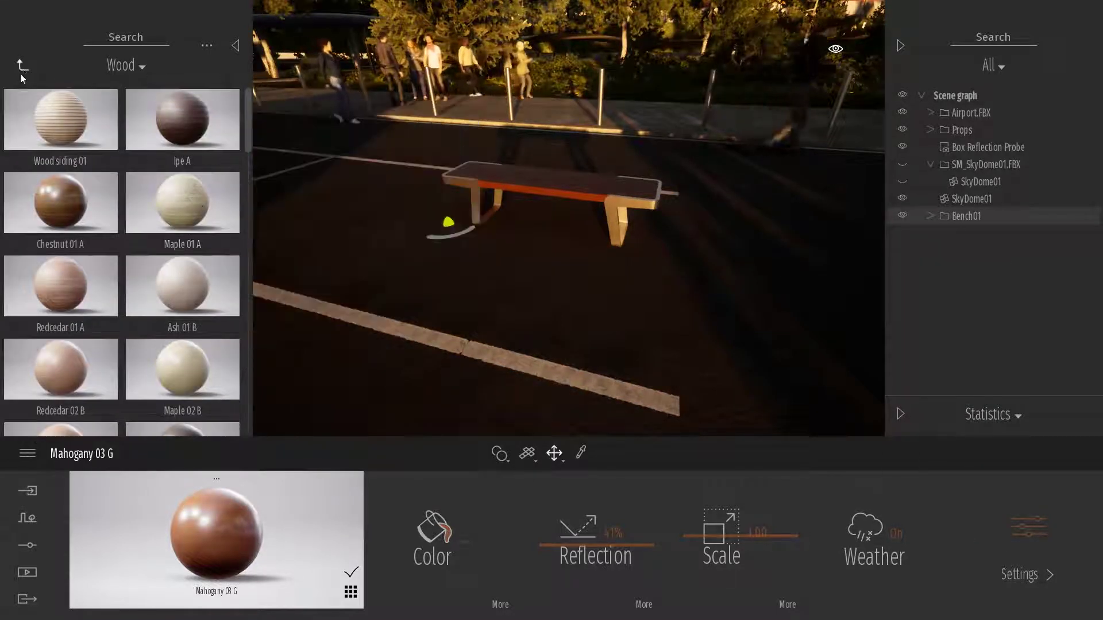
click(23, 70)
click(23, 70)
click(182, 382)
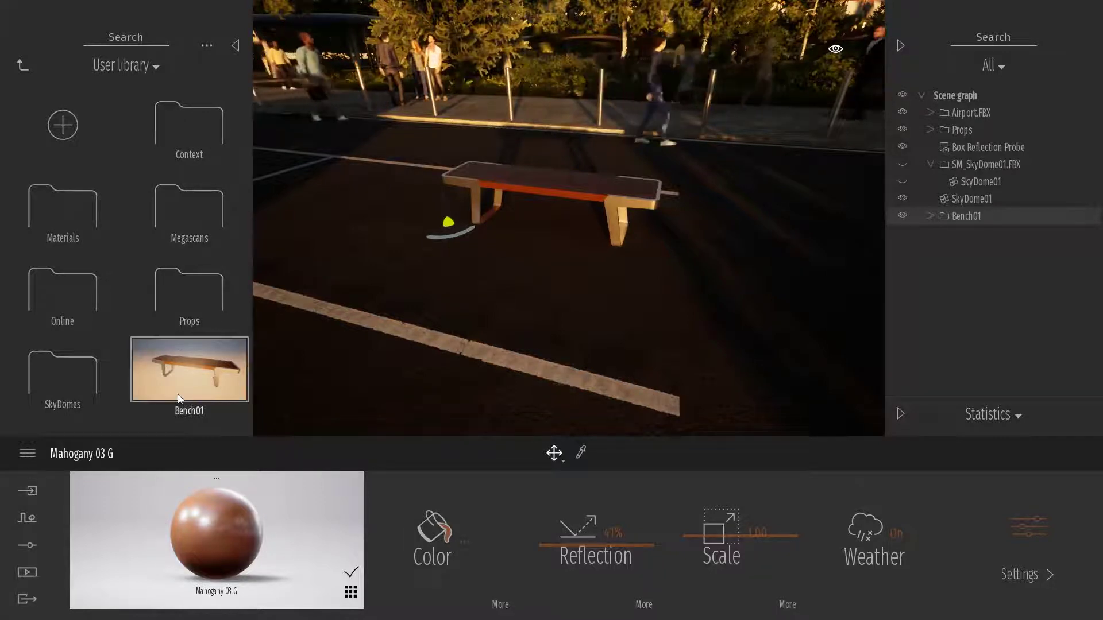
Step: Place four copies of Bench01 from the user library along the pavement beside the planted area, then clear the selection
right_drag(552, 229, 517, 132)
key(w)
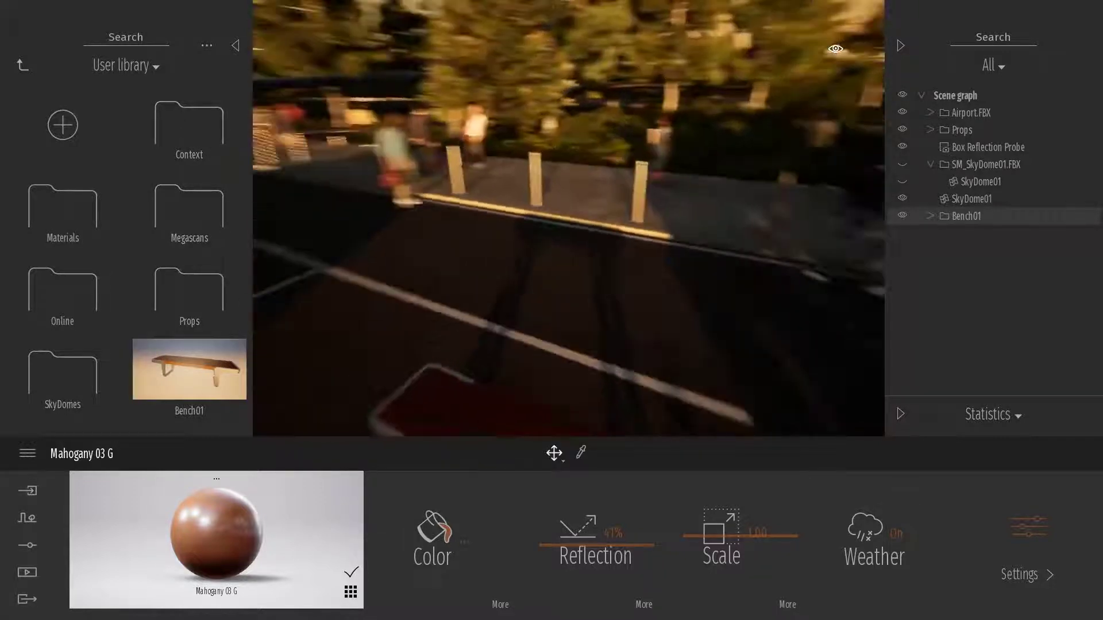
key(w)
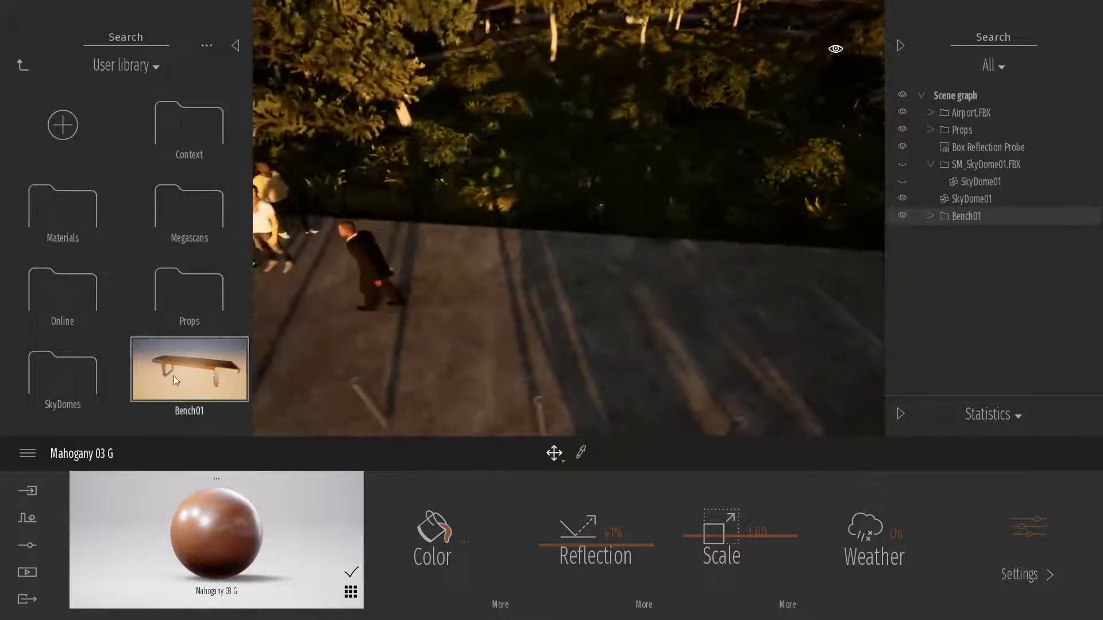
drag(173, 375, 694, 275)
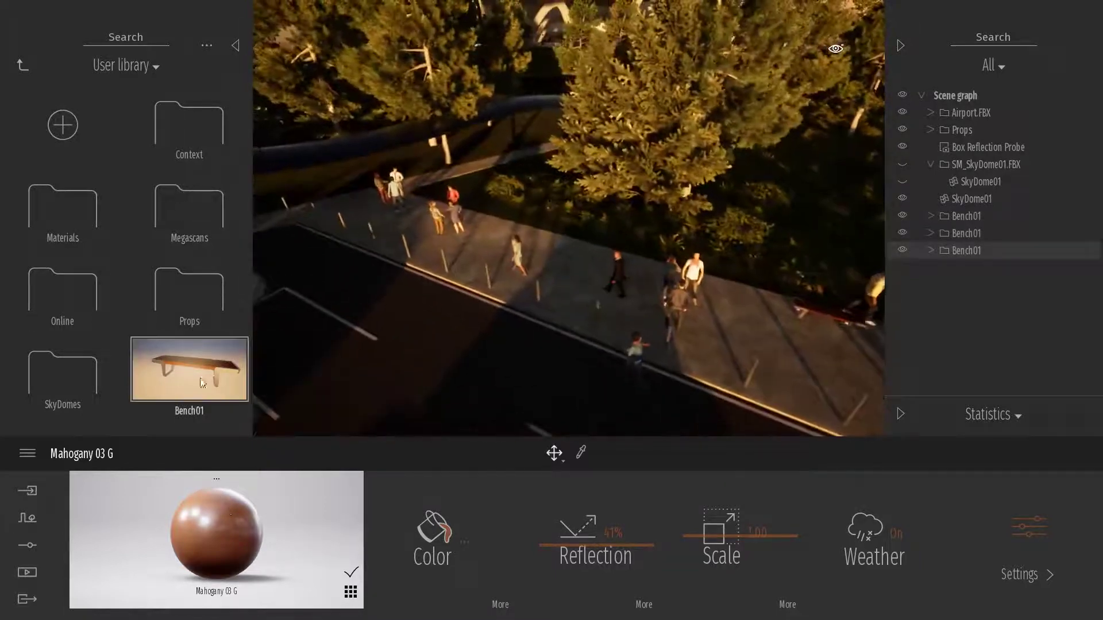
drag(201, 382, 566, 251)
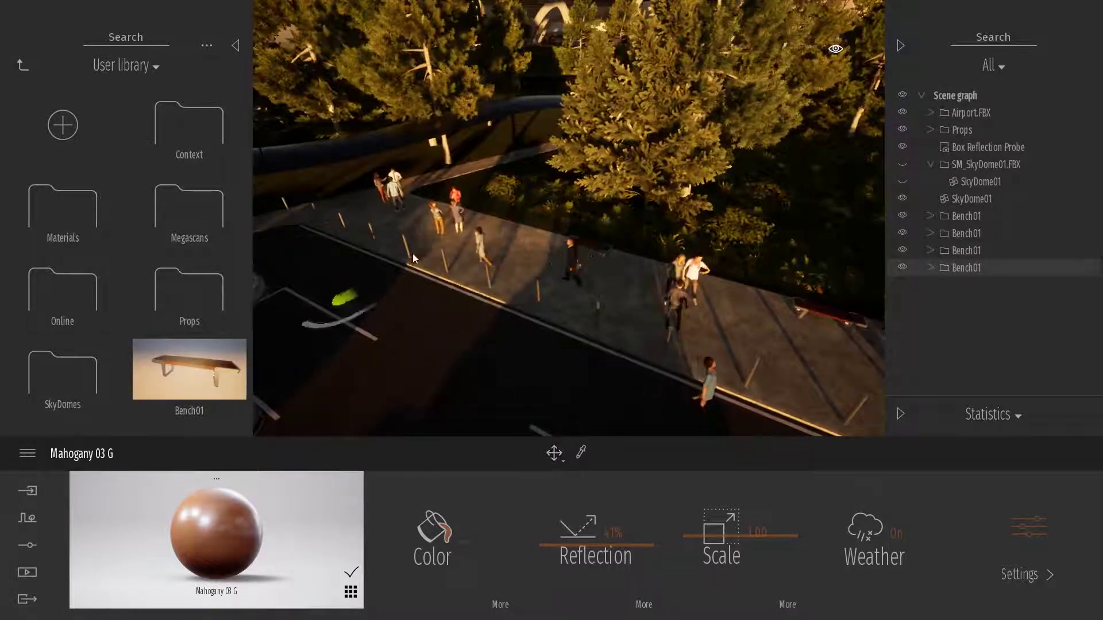
drag(412, 253, 476, 230)
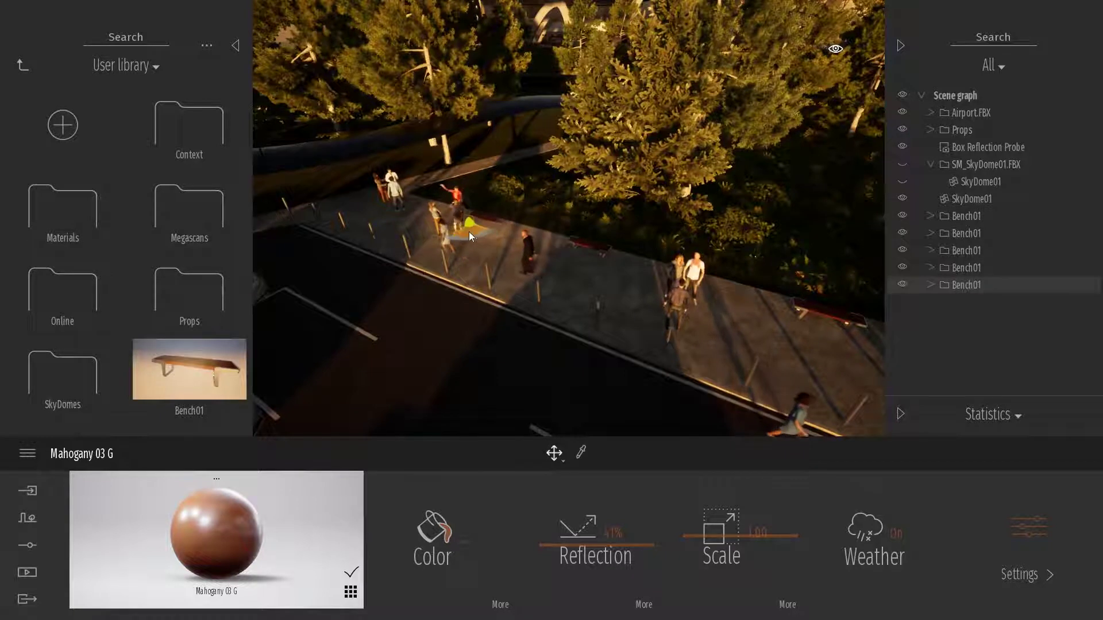
click(624, 224)
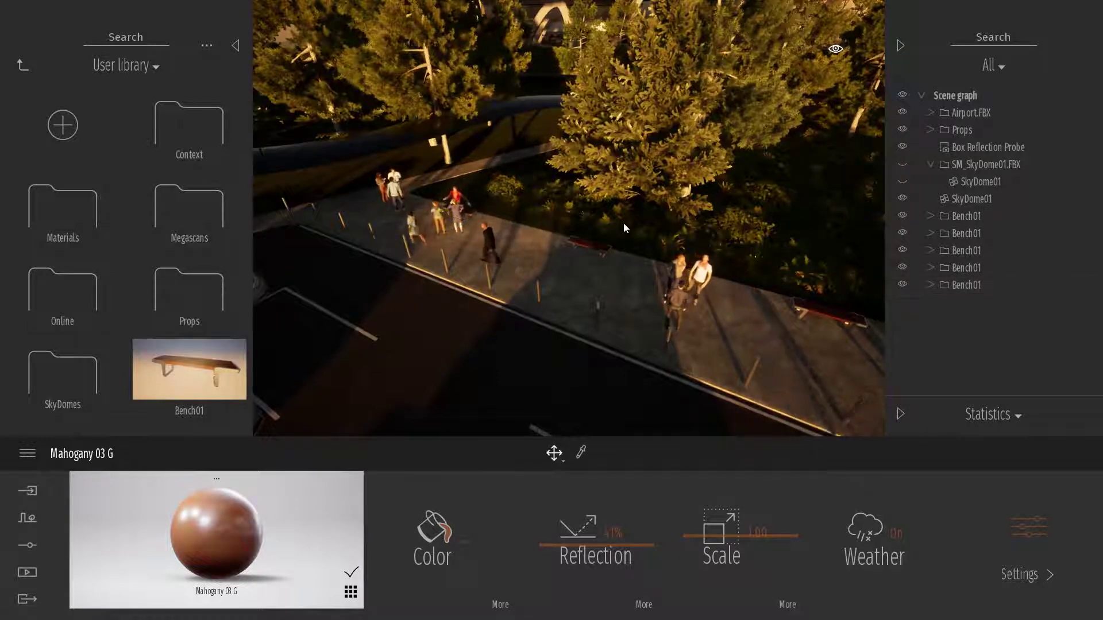